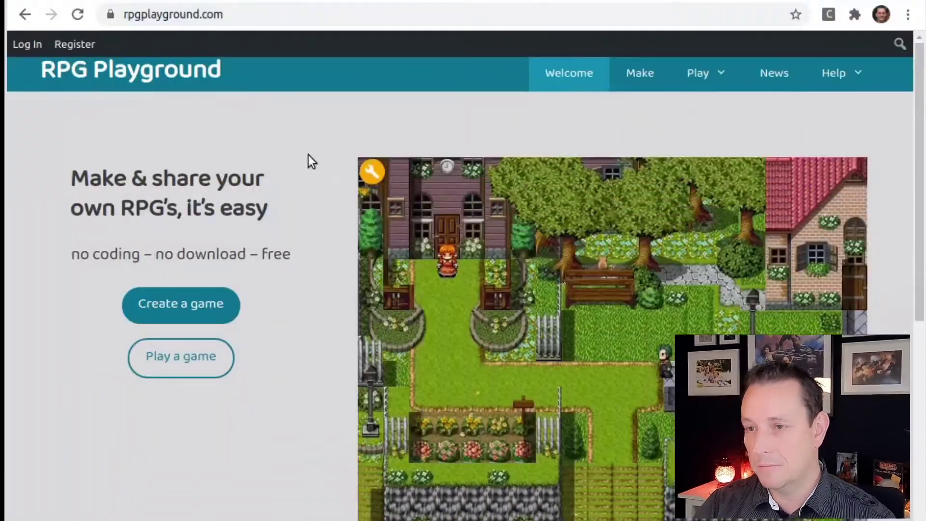
- Remove the hero's 'Hello.' line from the sample map's screenplay, leaving it empty
{"action": "left_click", "coordinate": [374, 171]}
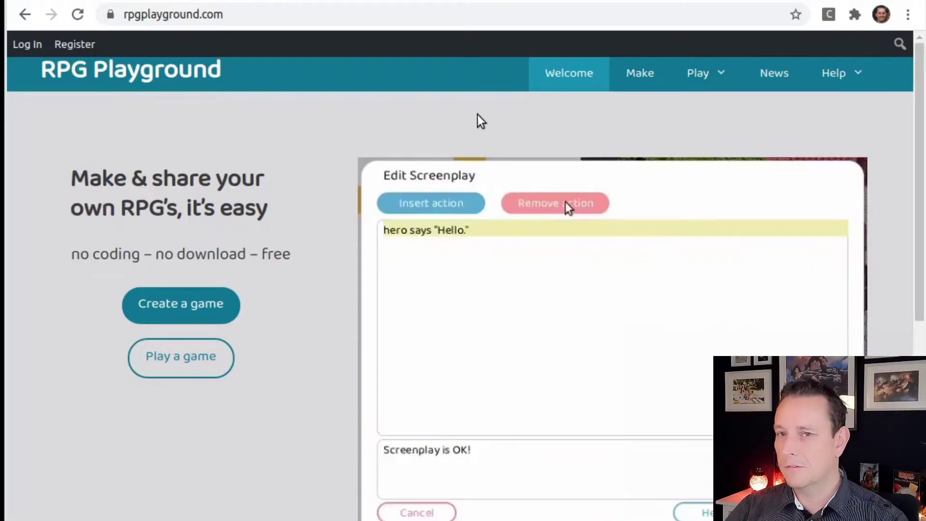
{"action": "mouse_move", "coordinate": [723, 78]}
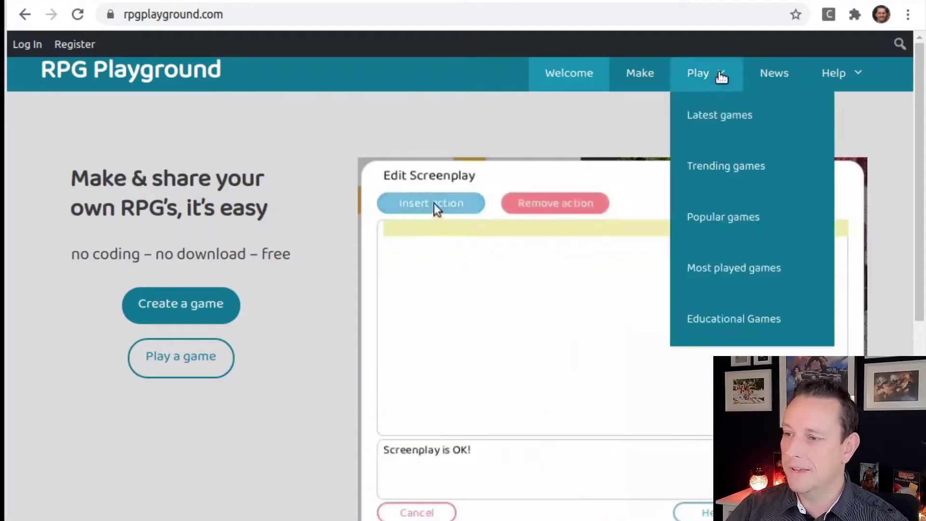
- Go to the Educational Games page and read down past Poetry Adventure to Finance – Kiwi Saver
{"action": "left_click", "coordinate": [729, 321]}
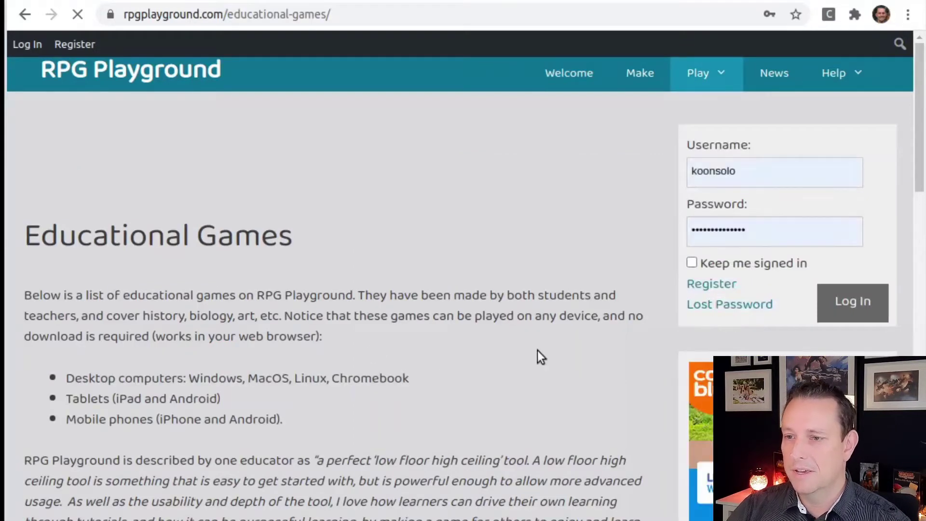
{"action": "scroll", "coordinate": [557, 367], "scroll_direction": "down", "scroll_amount": 10}
{"action": "scroll", "coordinate": [615, 399], "scroll_direction": "down", "scroll_amount": 5}
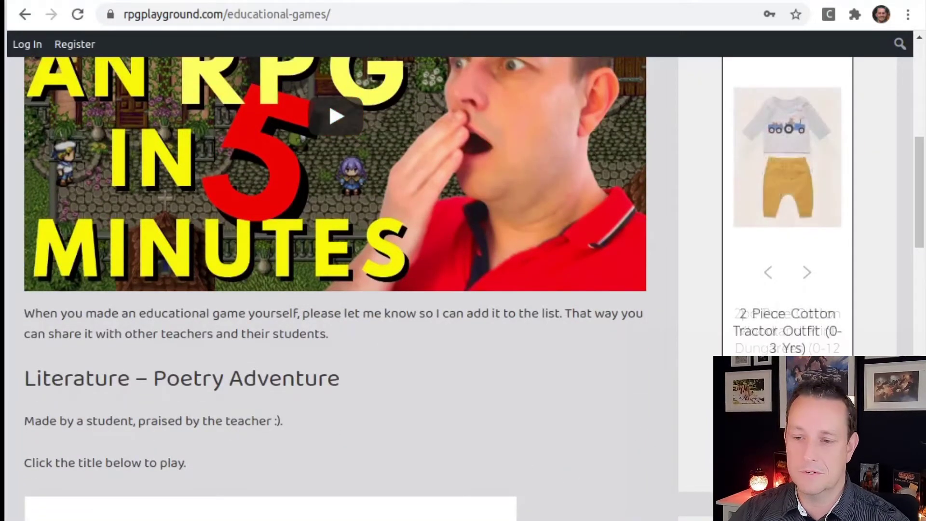
{"action": "scroll", "coordinate": [335, 235], "scroll_direction": "down", "scroll_amount": 5}
{"action": "scroll", "coordinate": [494, 265], "scroll_direction": "up", "scroll_amount": 2}
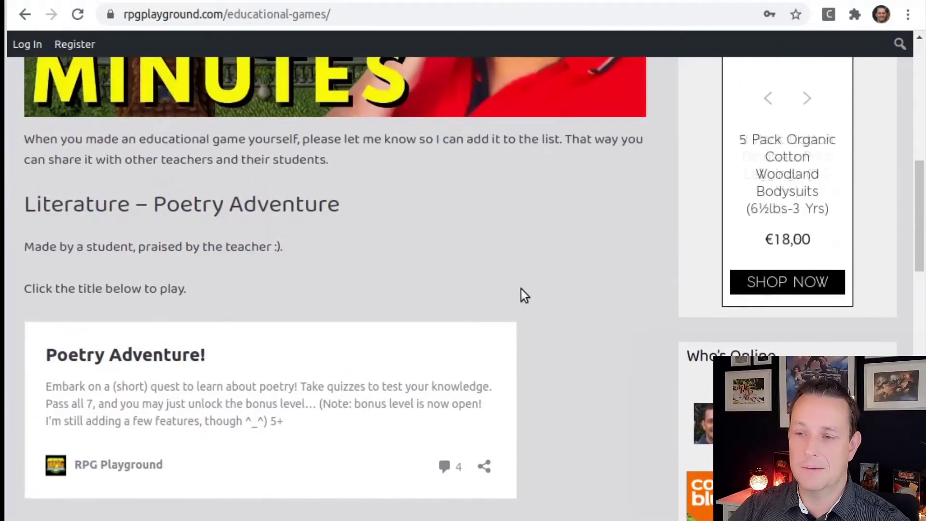
{"action": "scroll", "coordinate": [523, 302], "scroll_direction": "down", "scroll_amount": 2}
{"action": "scroll", "coordinate": [541, 416], "scroll_direction": "down", "scroll_amount": 1}
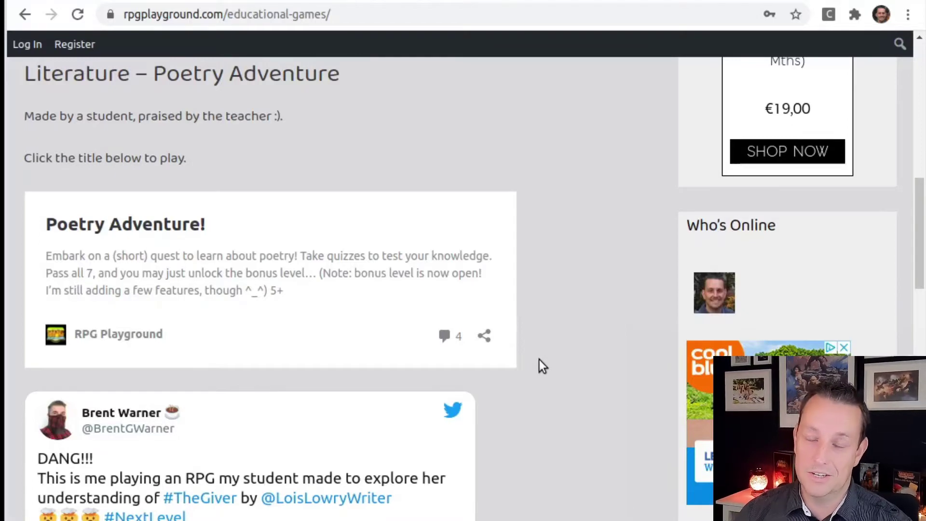
{"action": "scroll", "coordinate": [497, 461], "scroll_direction": "down", "scroll_amount": 2}
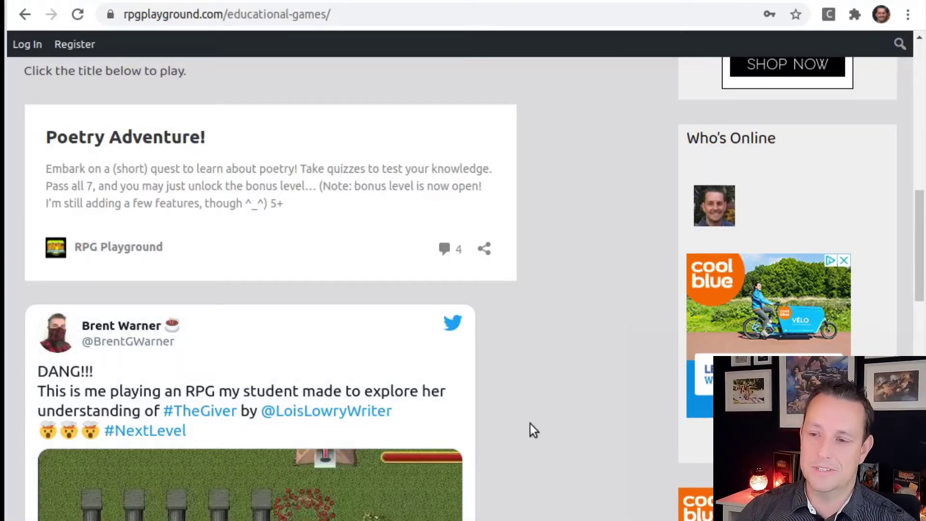
{"action": "scroll", "coordinate": [530, 423], "scroll_direction": "down", "scroll_amount": 15}
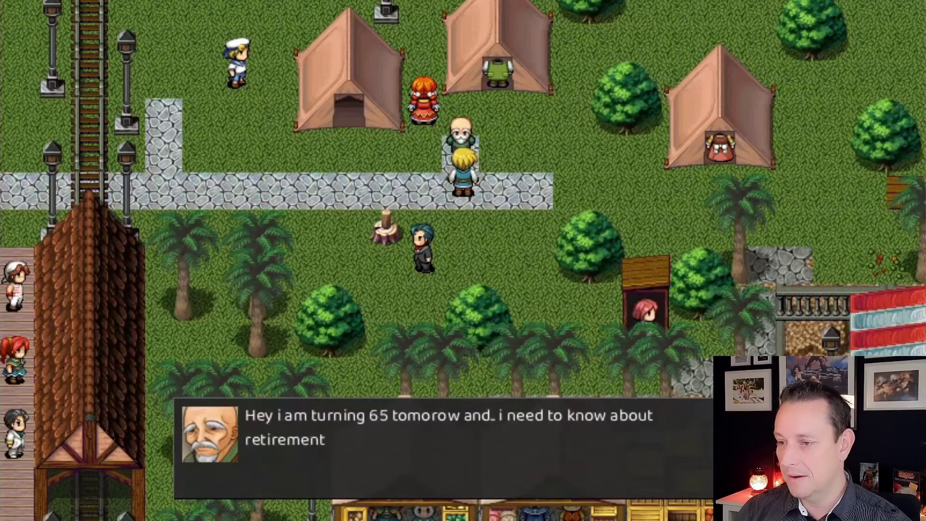
- Step through the old man's retirement conversation until the hero's thanks
{"action": "key", "text": "Return"}
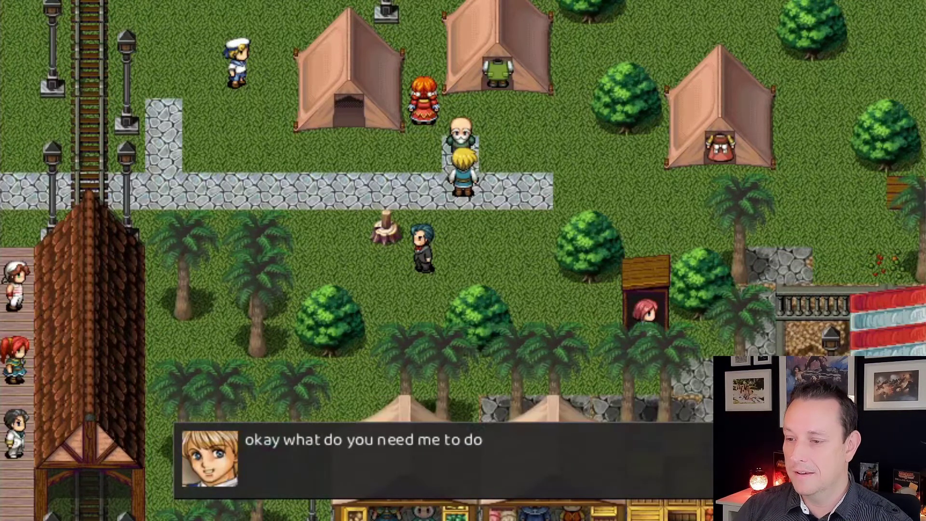
{"action": "key", "text": "Return"}
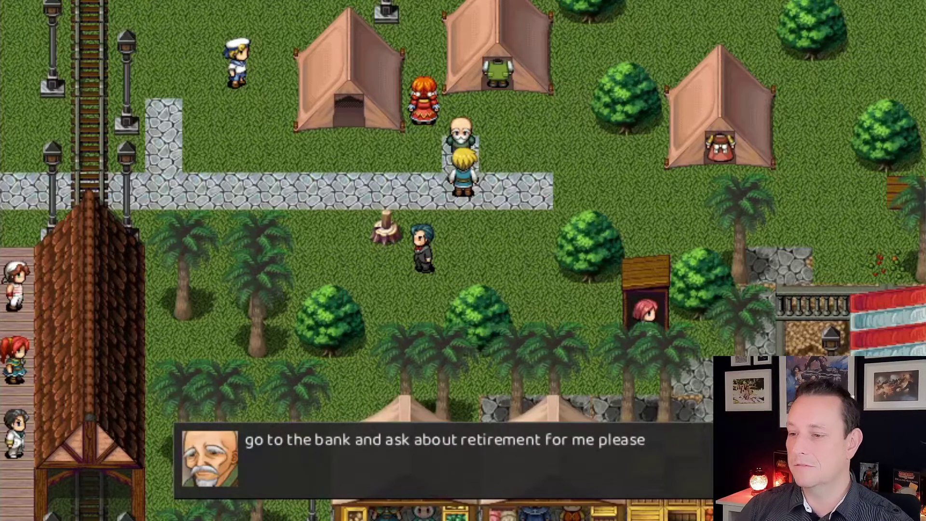
{"action": "key", "text": "Return"}
{"action": "key", "text": "Return"}
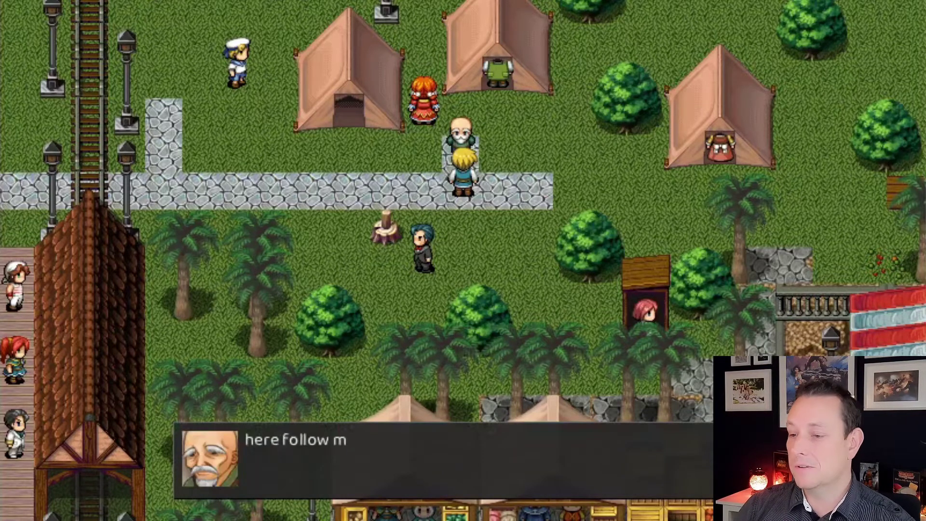
{"action": "key", "text": "Return"}
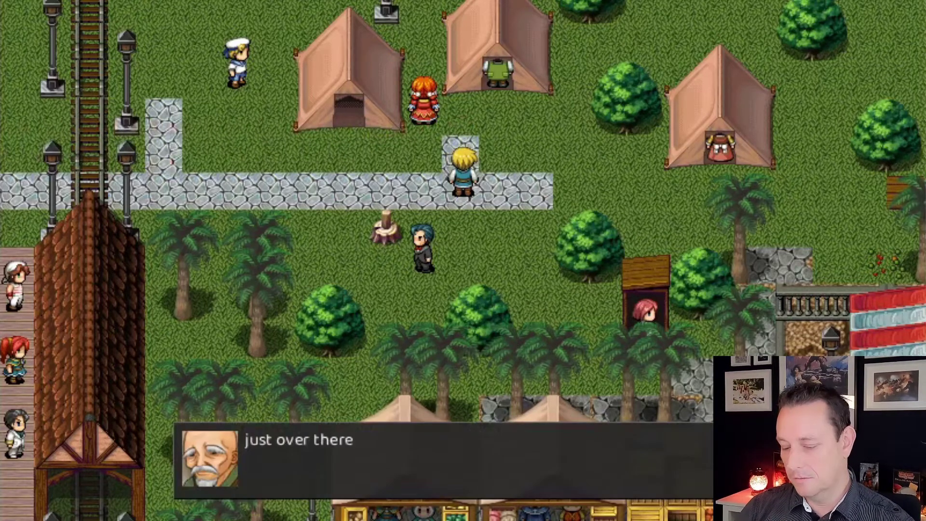
{"action": "key", "text": "Return"}
{"action": "key", "text": "Return"}
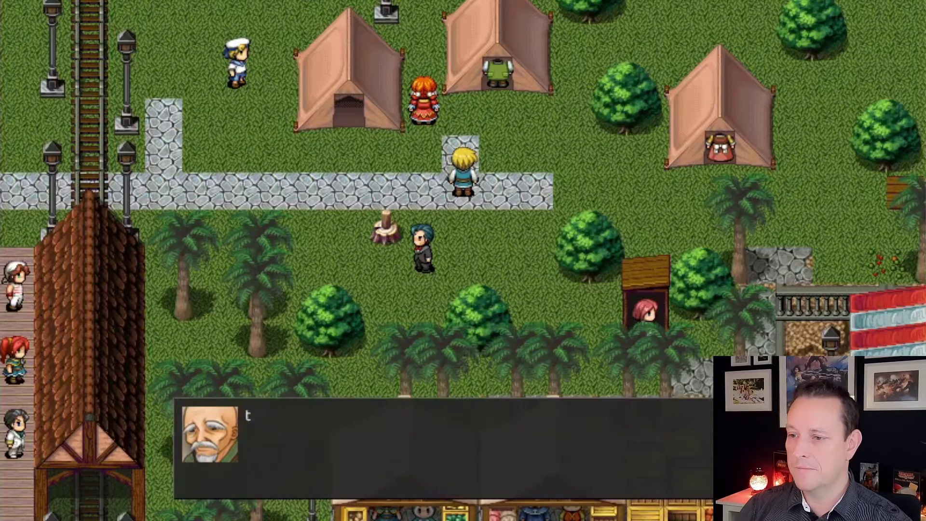
{"action": "key", "text": "Return"}
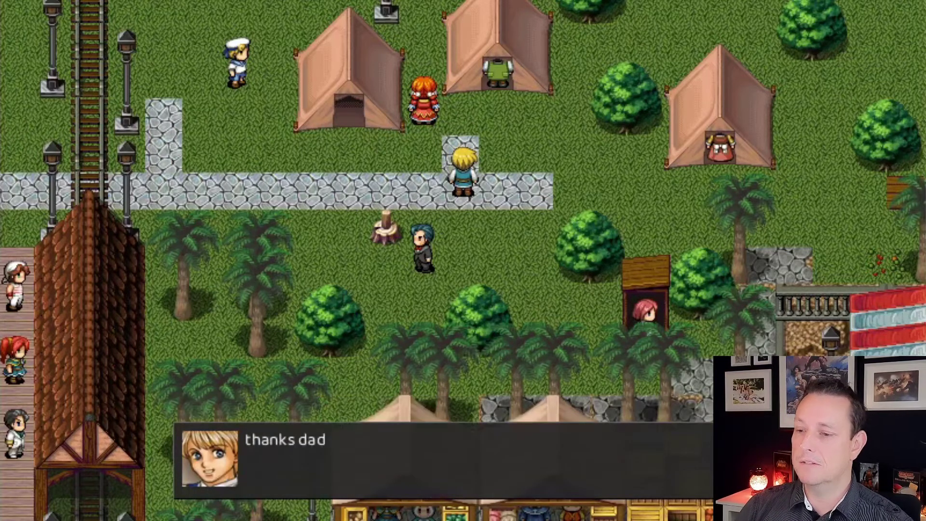
{"action": "key", "text": "Return"}
- Walk the hero left along the stone path
{"action": "key", "text": "Left"}
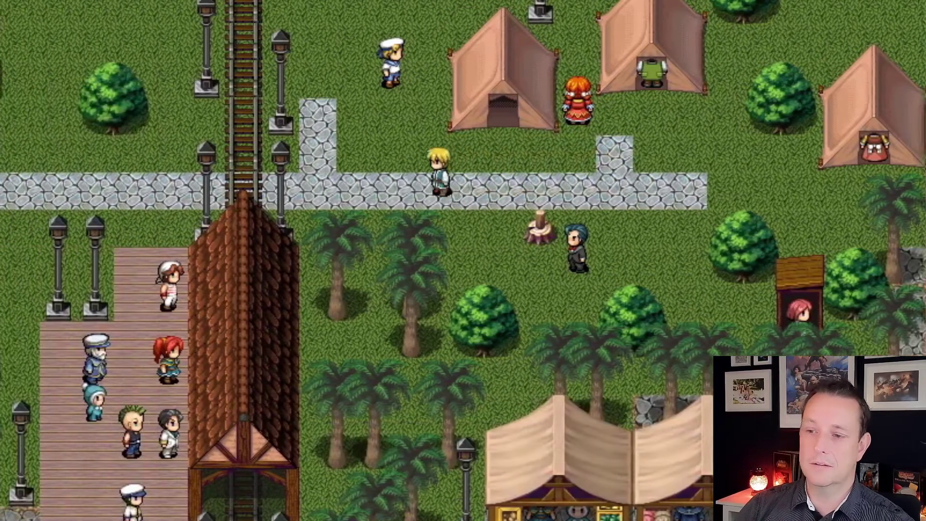
{"action": "key", "text": "Left"}
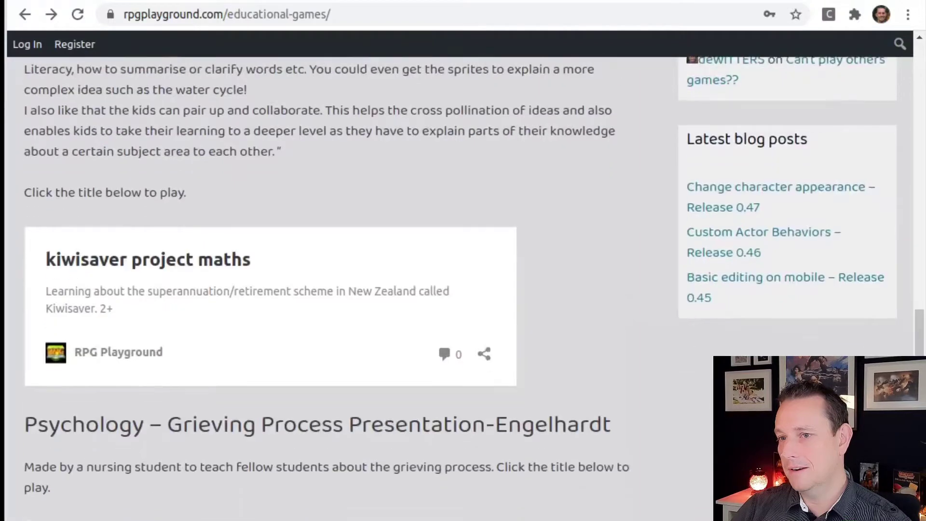
{"action": "scroll", "coordinate": [463, 289], "scroll_direction": "down", "scroll_amount": 10}
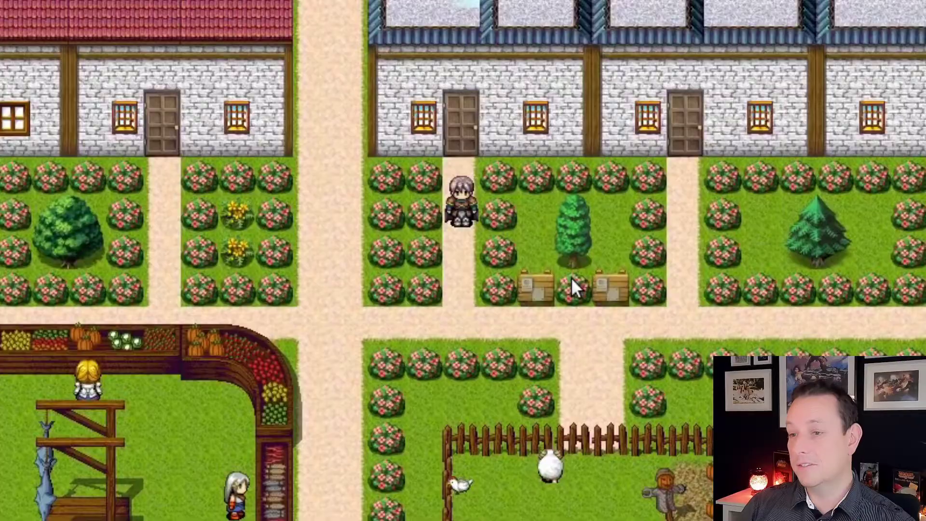
- Walk the hero down to the market vendor and hear the liverwurst price and fact
{"action": "key", "text": "Down"}
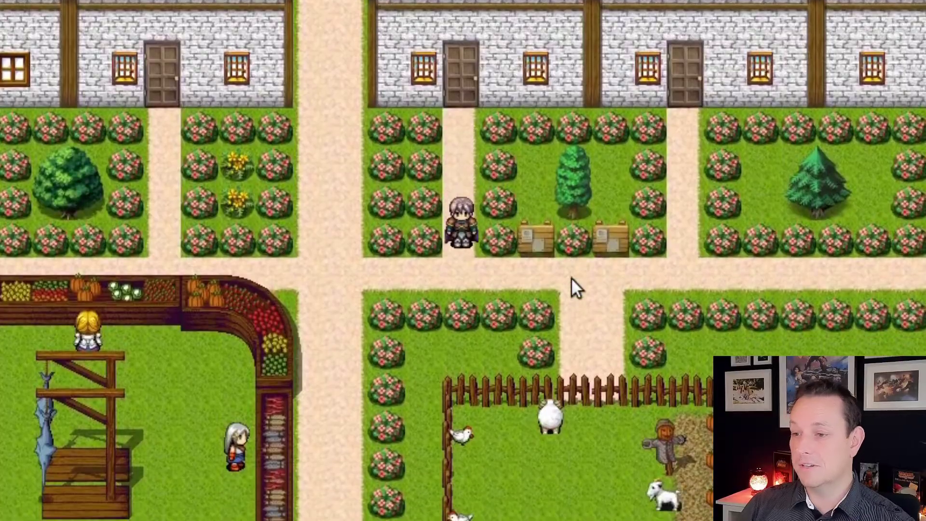
{"action": "key", "text": "Left"}
{"action": "key", "text": "Down"}
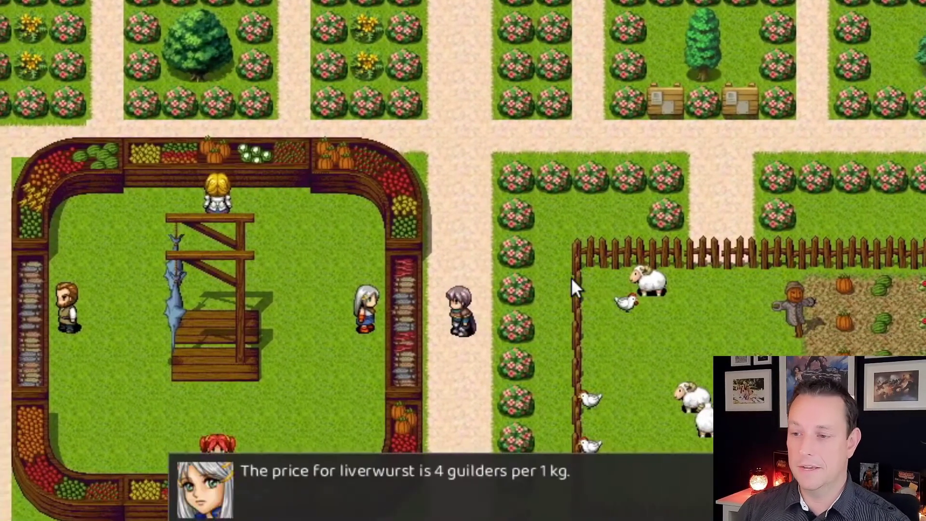
{"action": "key", "text": "Return"}
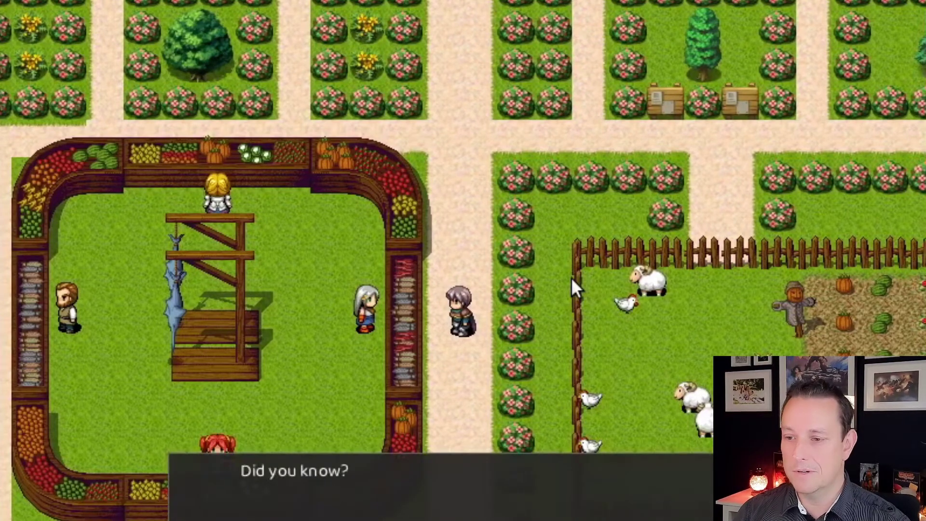
{"action": "key", "text": "Return"}
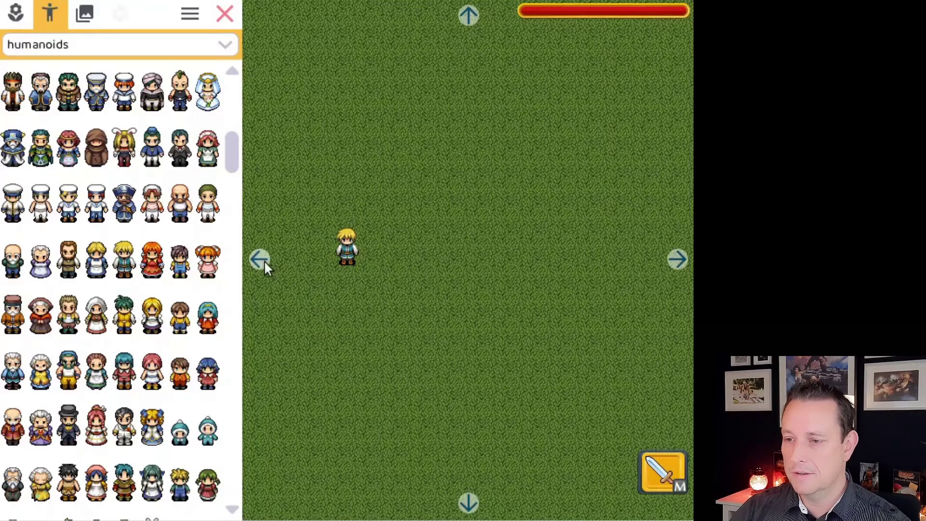
- Place two stone pillars from the Inquisitor outside tileset on the grass above the hero
{"action": "key", "text": "Right"}
{"action": "key", "text": "Up"}
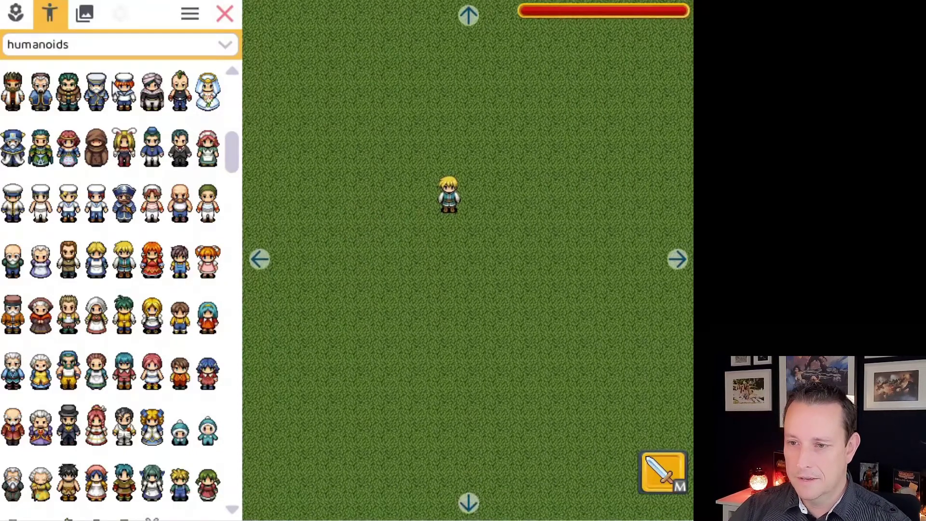
{"action": "left_click", "coordinate": [16, 14]}
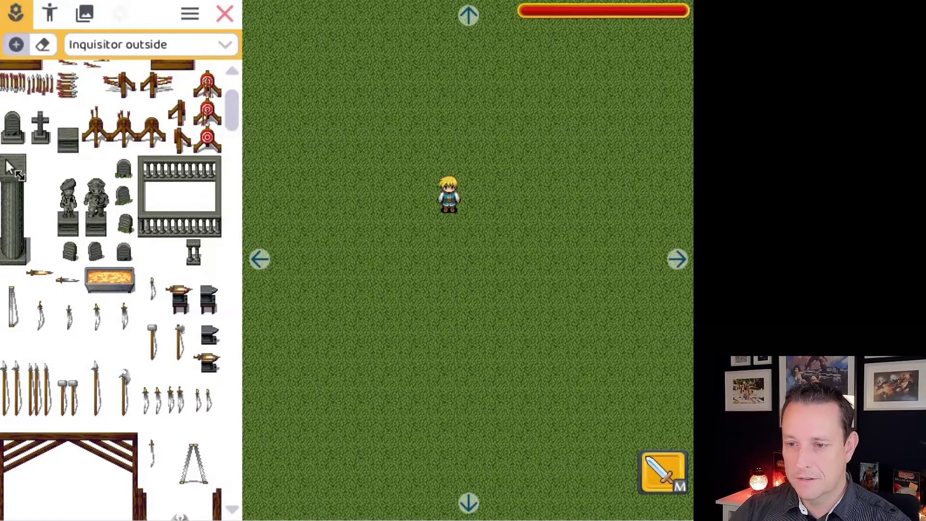
{"action": "left_click_drag", "start_coordinate": [5, 162], "coordinate": [39, 259]}
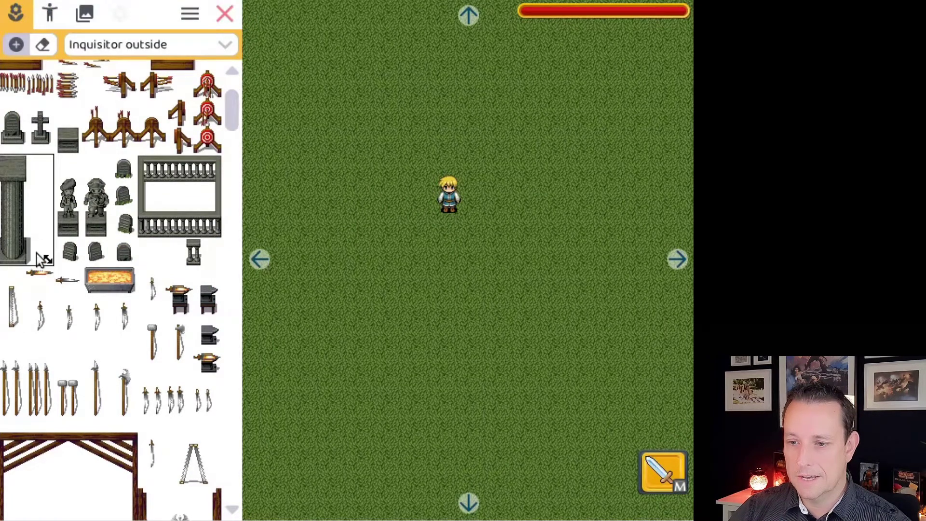
{"action": "left_click", "coordinate": [377, 151]}
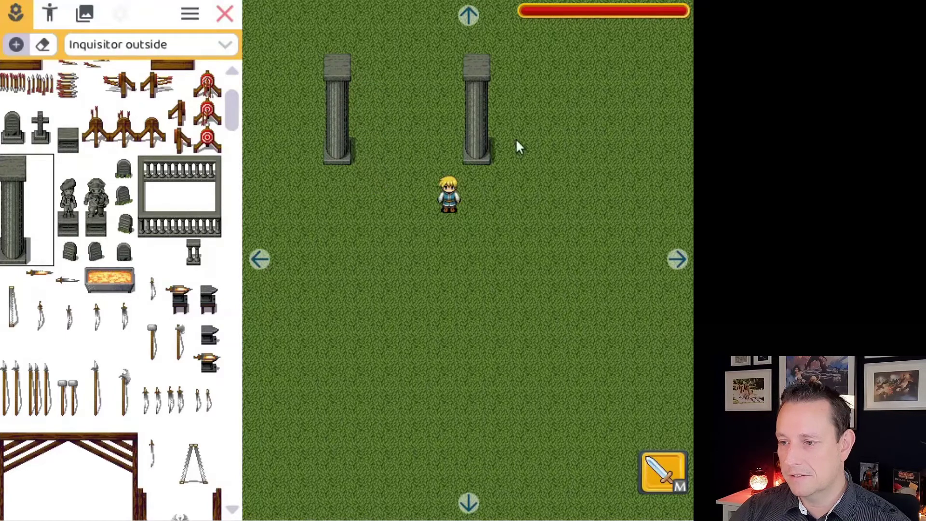
{"action": "left_click", "coordinate": [516, 139]}
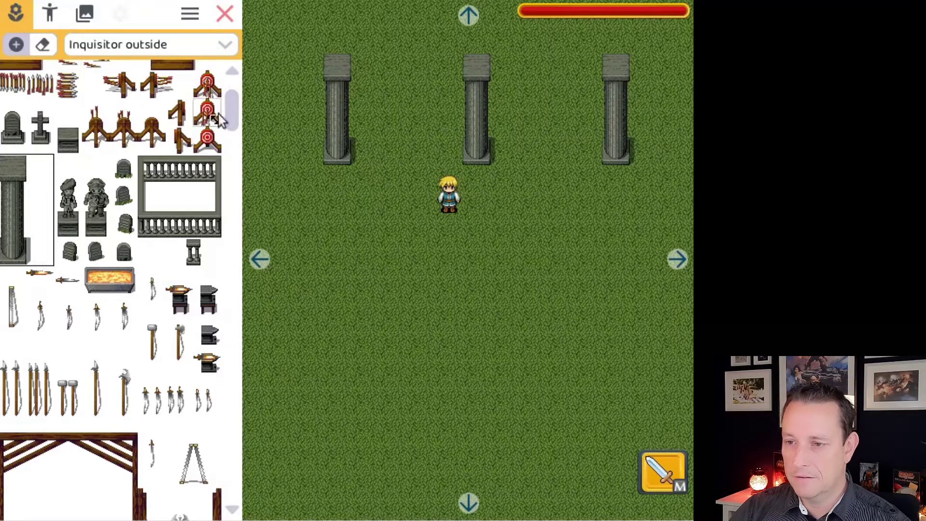
- Paint a 5x2 cobblestone patch from REFMAP ground 1 below the hero
{"action": "left_click", "coordinate": [155, 47]}
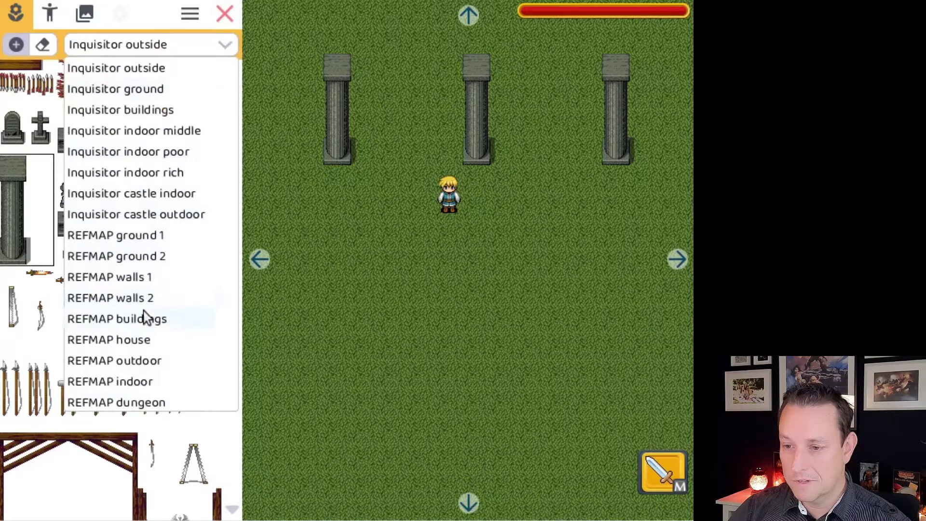
{"action": "left_click", "coordinate": [164, 237]}
{"action": "left_click", "coordinate": [124, 71]}
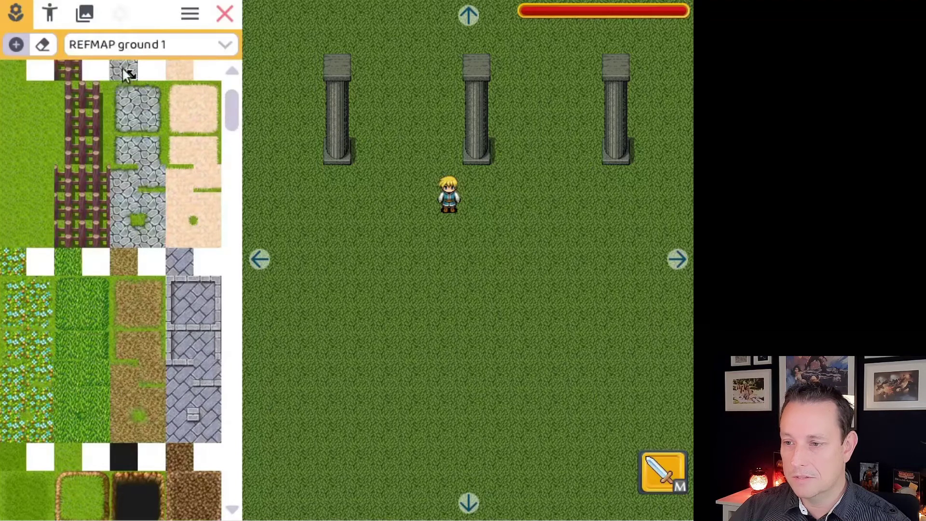
{"action": "left_click", "coordinate": [413, 296]}
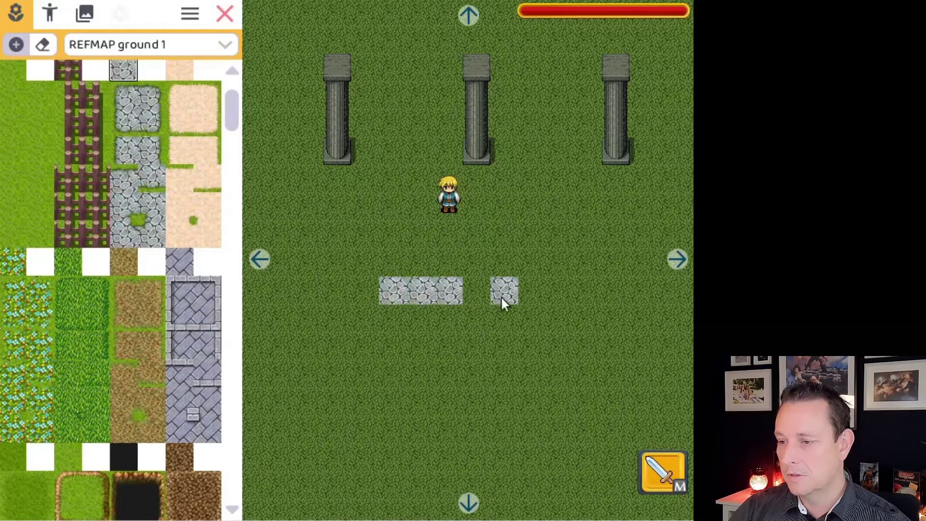
{"action": "left_click_drag", "start_coordinate": [502, 304], "coordinate": [507, 324]}
{"action": "left_click", "coordinate": [50, 15]}
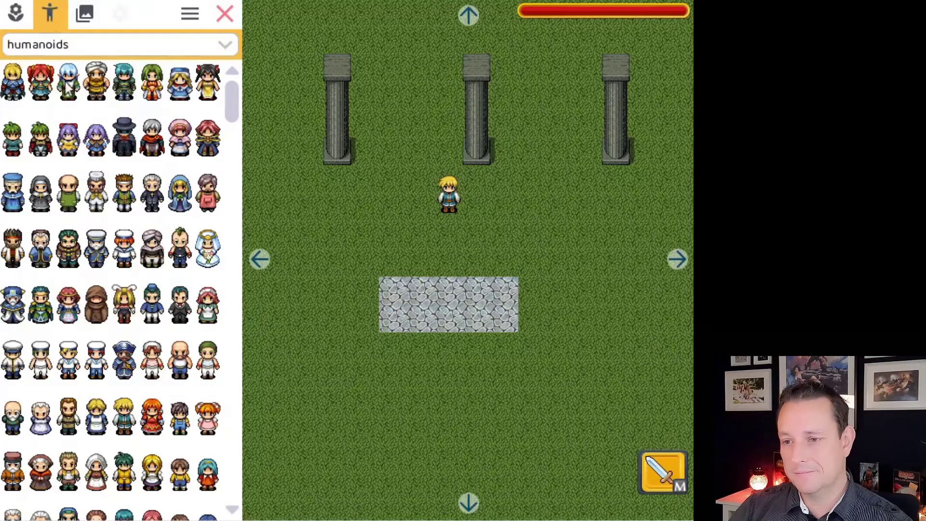
- Put the cloaked figure below the left pillar and the green-haired one below the right, then select the cloaked NPC
{"action": "left_click", "coordinate": [123, 139]}
{"action": "left_click", "coordinate": [284, 225]}
{"action": "left_click", "coordinate": [353, 219]}
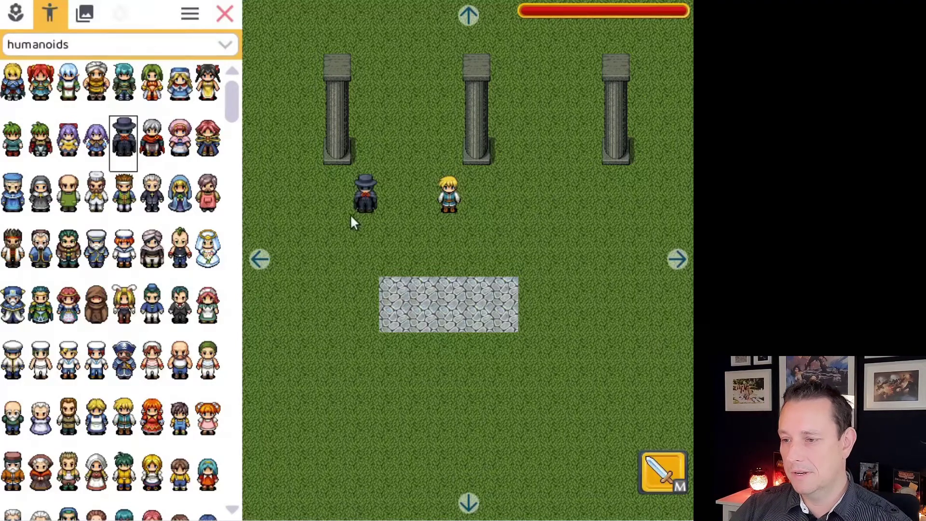
{"action": "left_click", "coordinate": [68, 255]}
{"action": "left_click", "coordinate": [646, 182]}
{"action": "left_click", "coordinate": [557, 211]}
{"action": "left_click", "coordinate": [556, 206]}
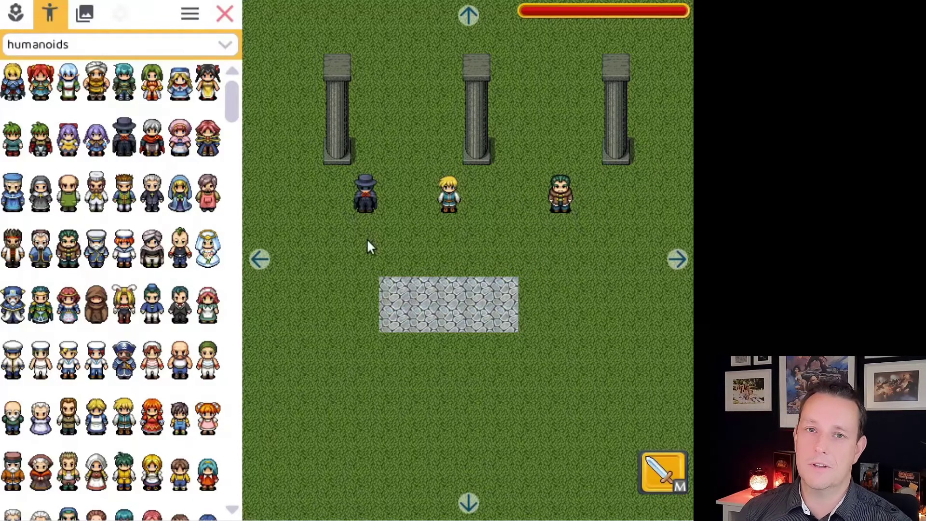
{"action": "left_click", "coordinate": [365, 205]}
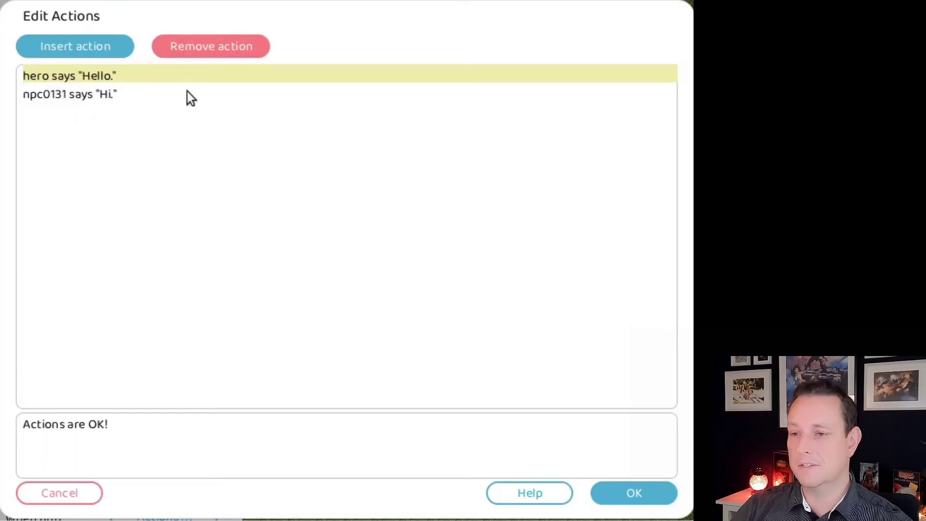
- Keep the 'Hello.'/'Hi.' touch lines and playtest, walking the hero left into the cloaked NPC
{"action": "left_click", "coordinate": [632, 493]}
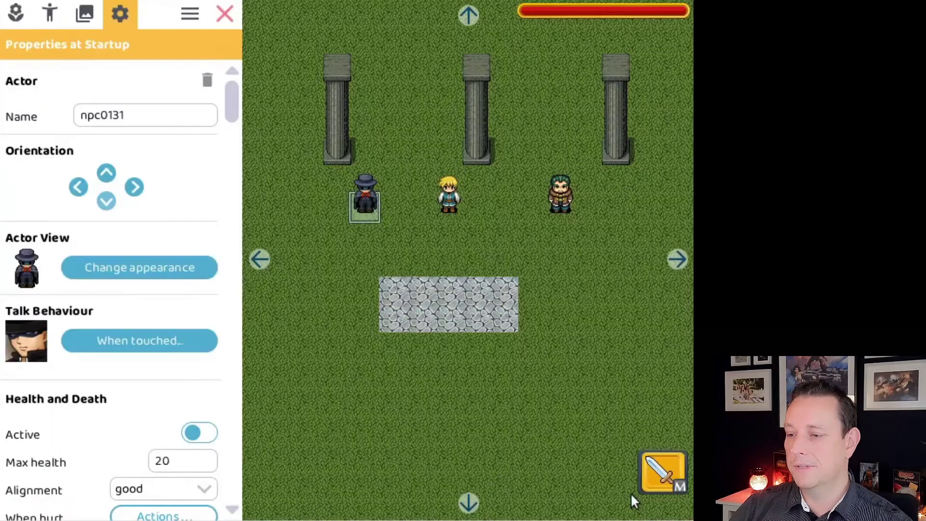
{"action": "left_click", "coordinate": [224, 14]}
{"action": "key", "text": "Left"}
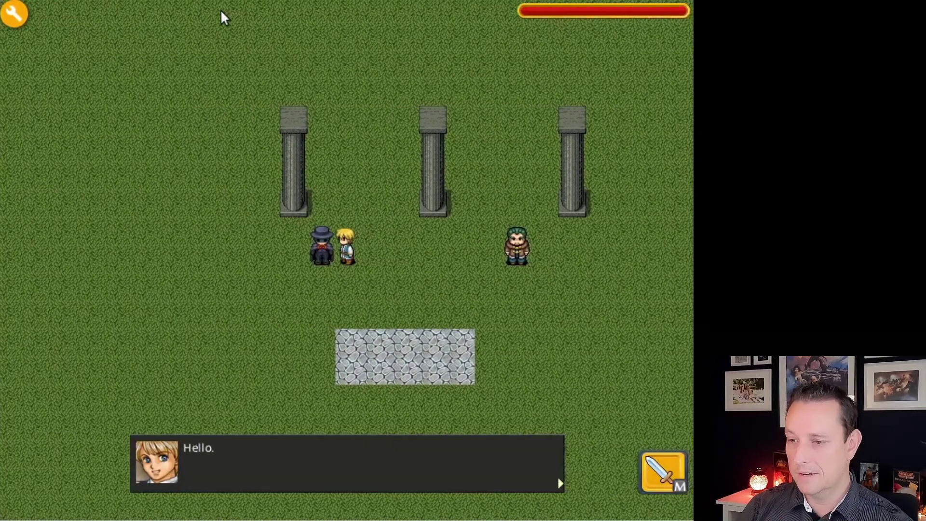
- Advance the greeting dialogue, walk away, and reopen npc0131's When touched actions in the editor
{"action": "key", "text": "space"}
{"action": "key", "text": "space"}
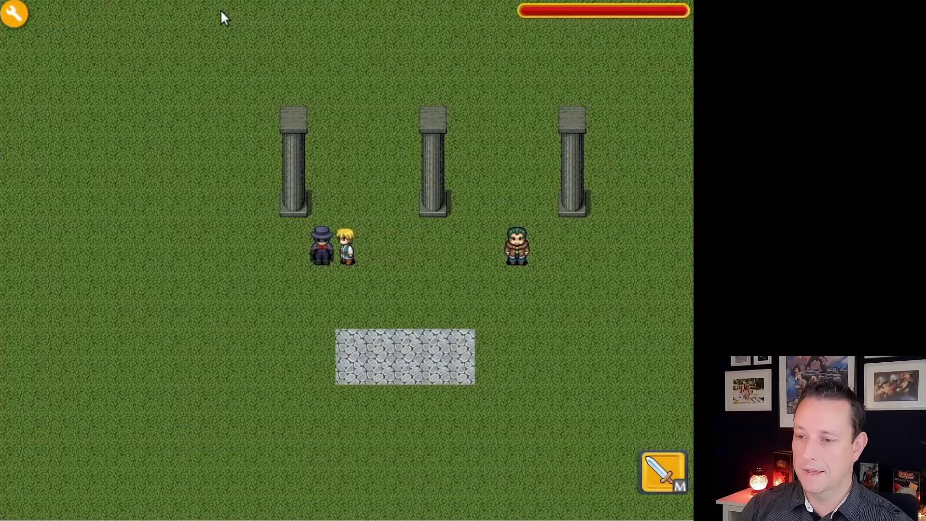
{"action": "key", "text": "Right"}
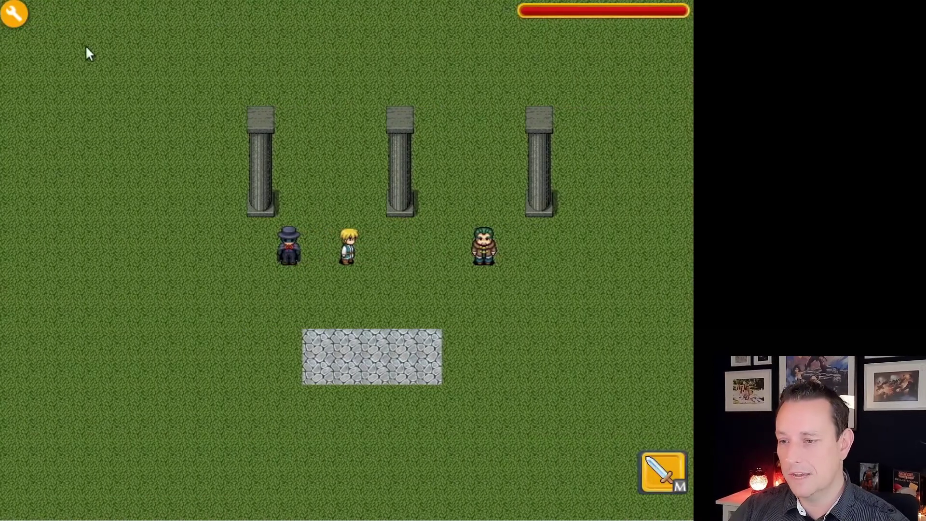
{"action": "left_click", "coordinate": [14, 14]}
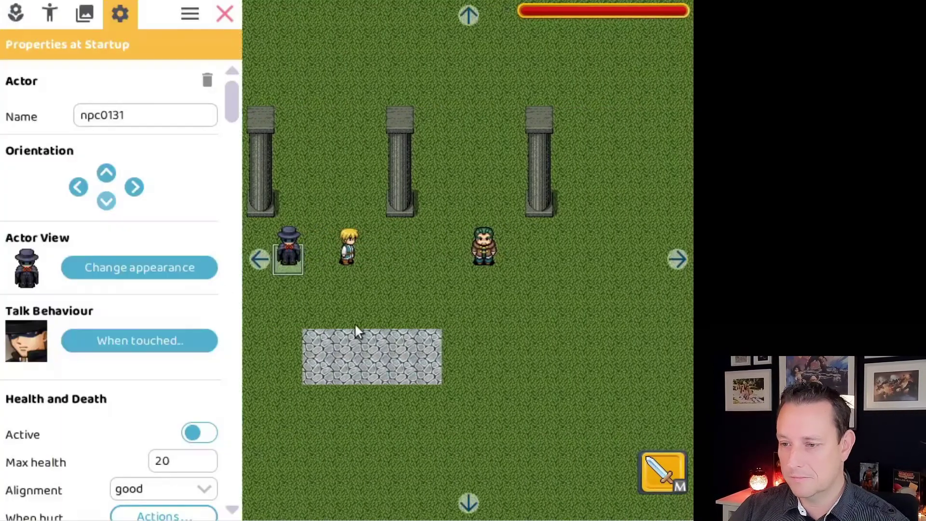
{"action": "left_click", "coordinate": [139, 342]}
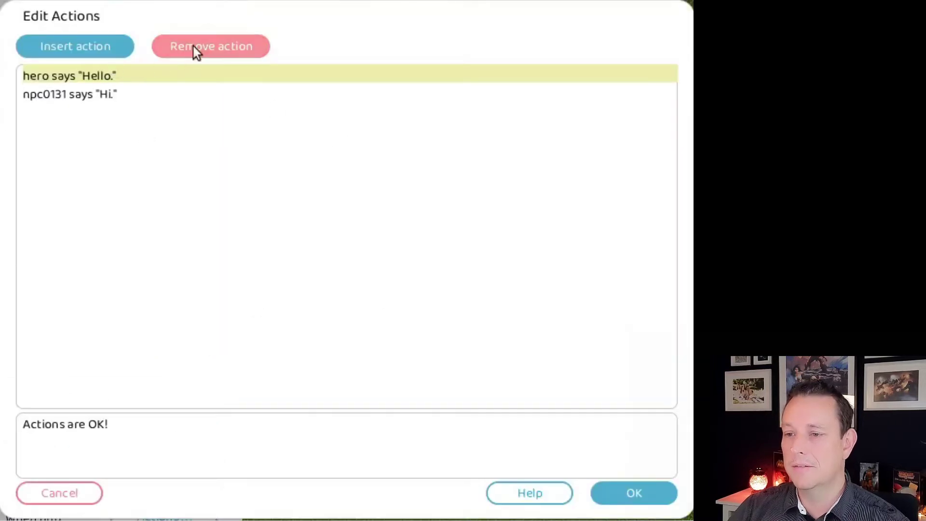
- Delete the 'Hello.' and 'Hi.' lines and insert a new action performed by npc0131
{"action": "left_click", "coordinate": [209, 47]}
{"action": "left_click", "coordinate": [210, 47]}
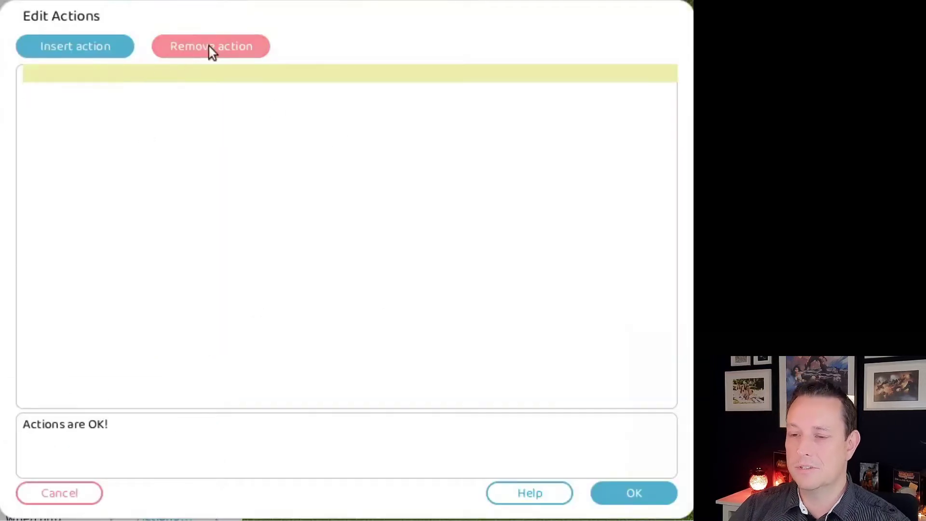
{"action": "left_click", "coordinate": [61, 49]}
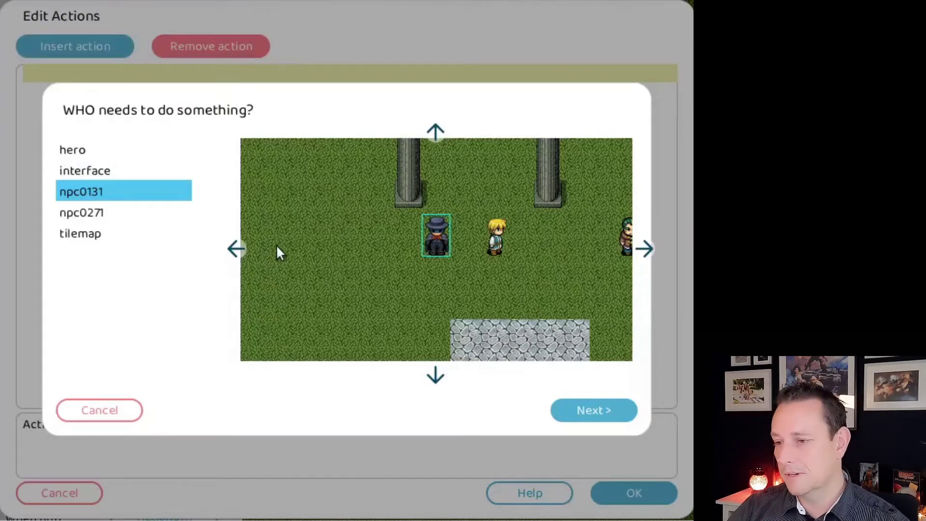
{"action": "double_click", "coordinate": [435, 247]}
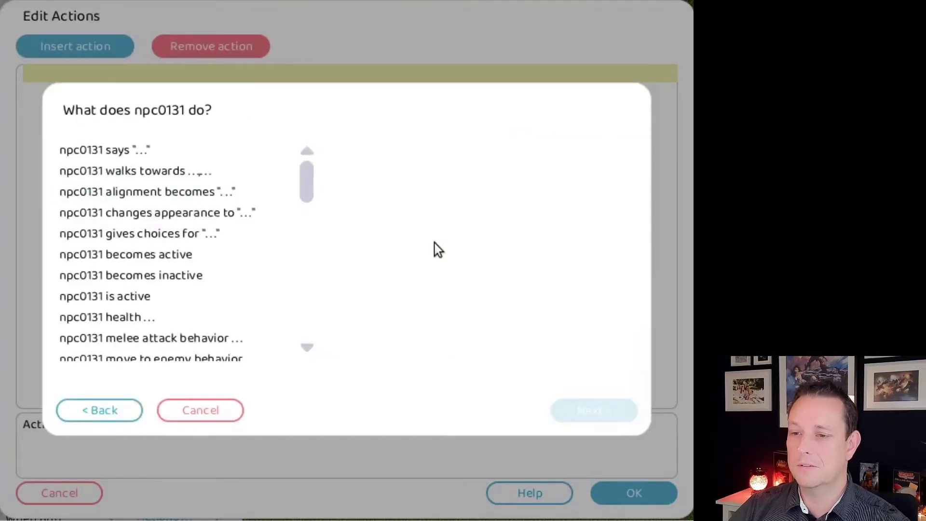
{"action": "mouse_move", "coordinate": [129, 141]}
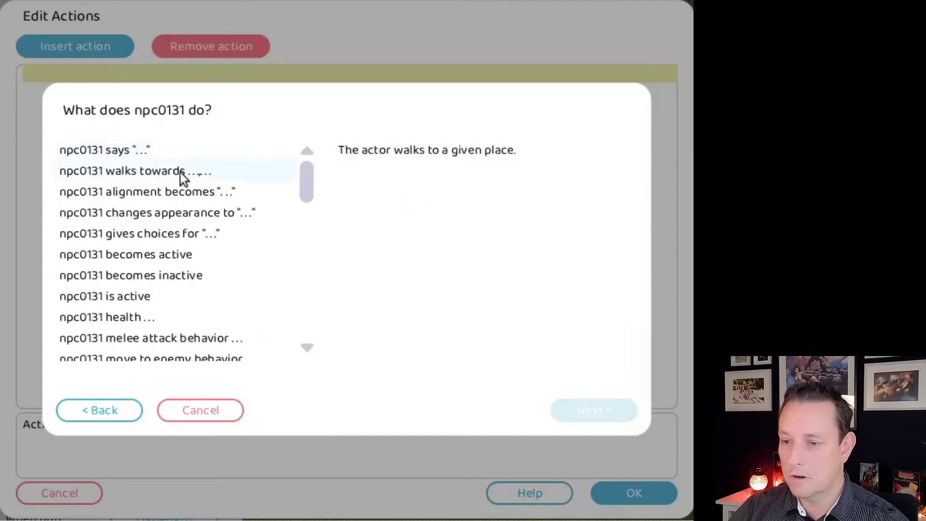
- Make npc0131 give choices with the question 'How are you doing?'
{"action": "double_click", "coordinate": [159, 234]}
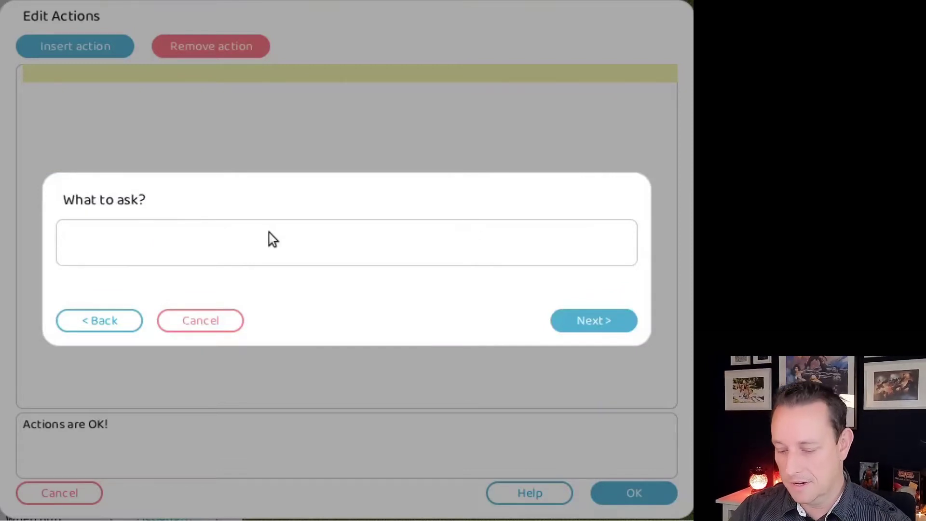
{"action": "type", "text": "As"}
{"action": "key", "text": "BackSpace"}
{"action": "key", "text": "BackSpace"}
{"action": "type", "text": "Wh"}
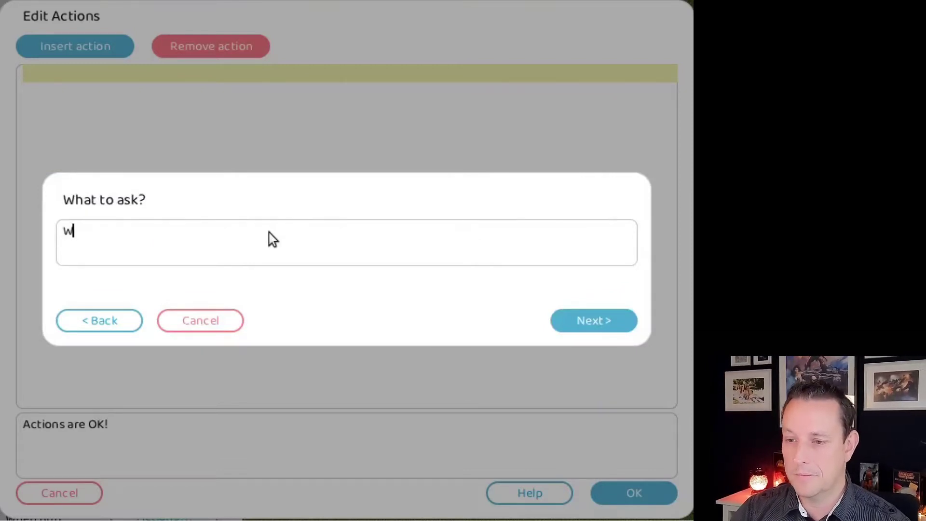
{"action": "key", "text": "BackSpace"}
{"action": "key", "text": "BackSpace"}
{"action": "type", "text": "How "}
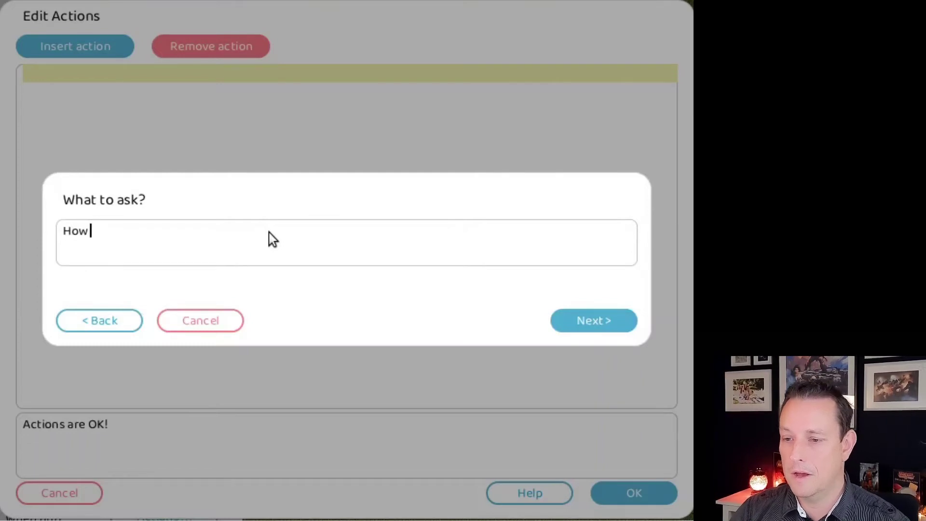
{"action": "type", "text": "are you doing?"}
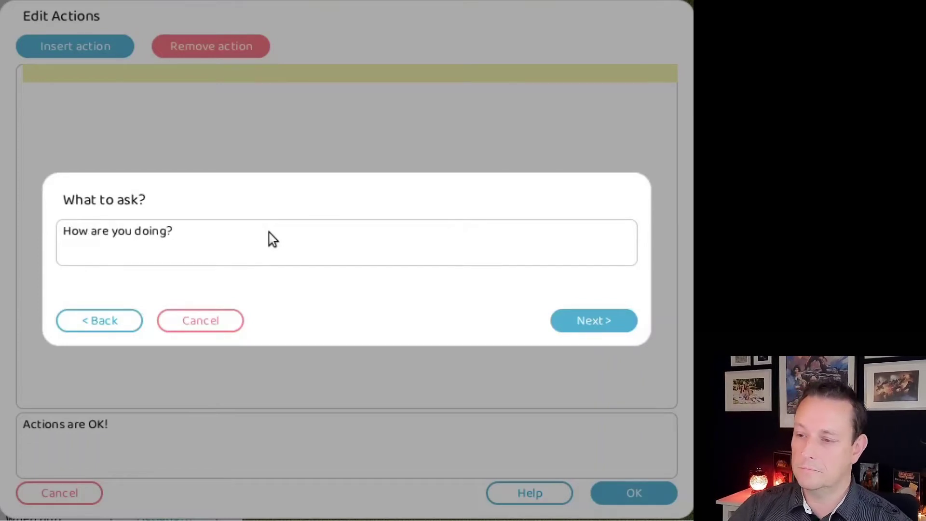
{"action": "left_click", "coordinate": [582, 328]}
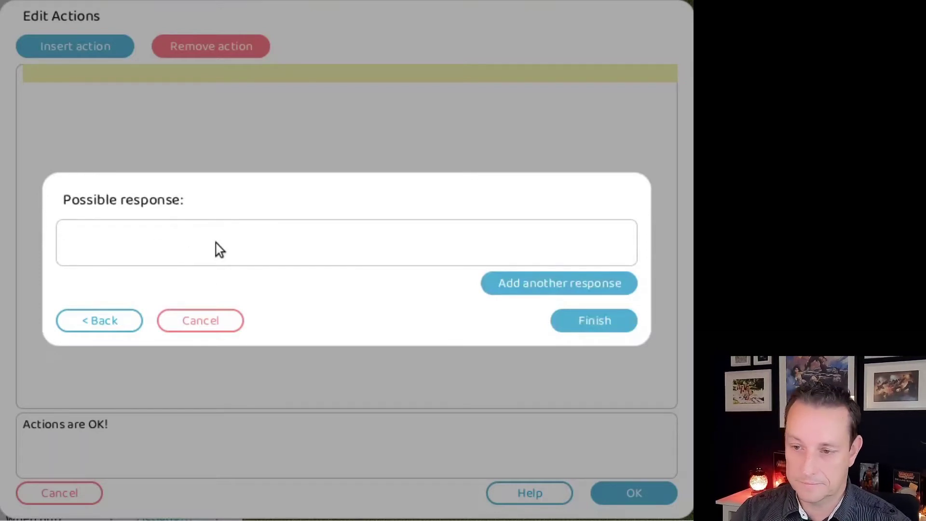
- Add the answers 'Fine' and 'Not so good' and finish the choice
{"action": "type", "text": "Fine"}
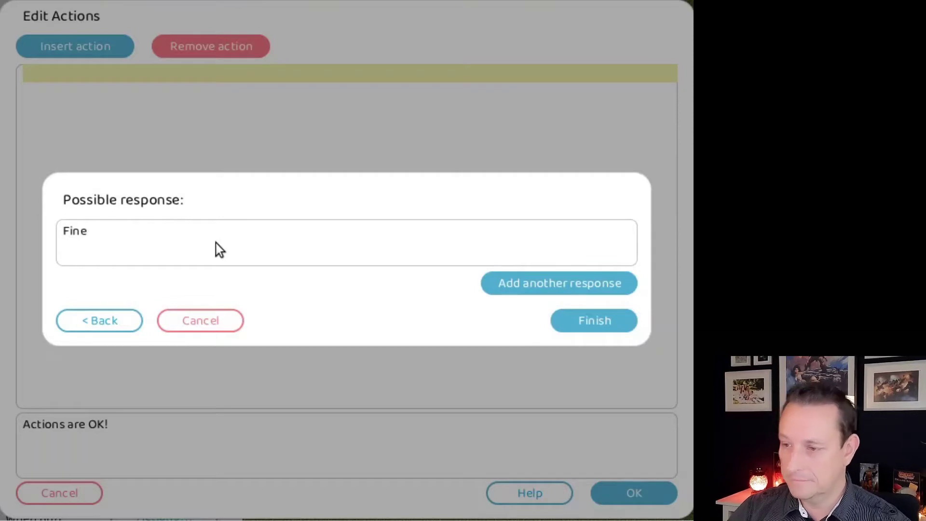
{"action": "left_click", "coordinate": [547, 282]}
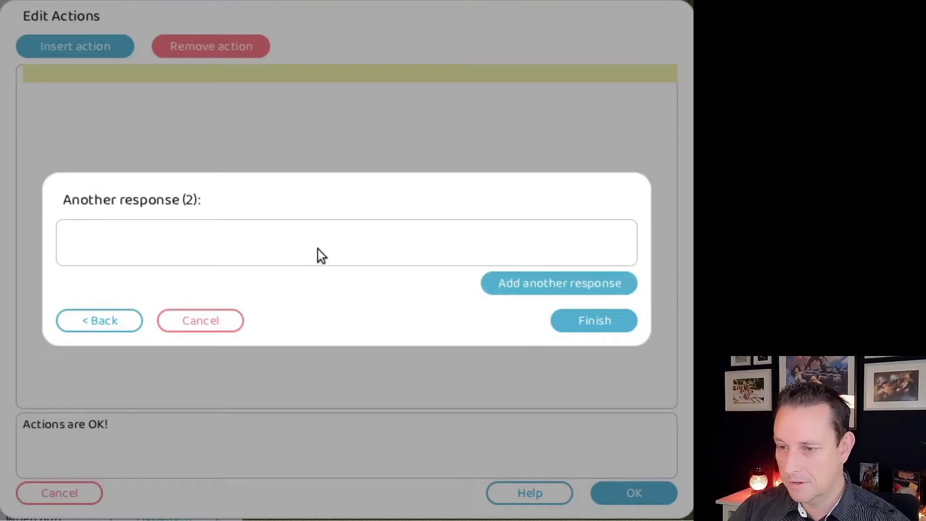
{"action": "type", "text": "Not so good"}
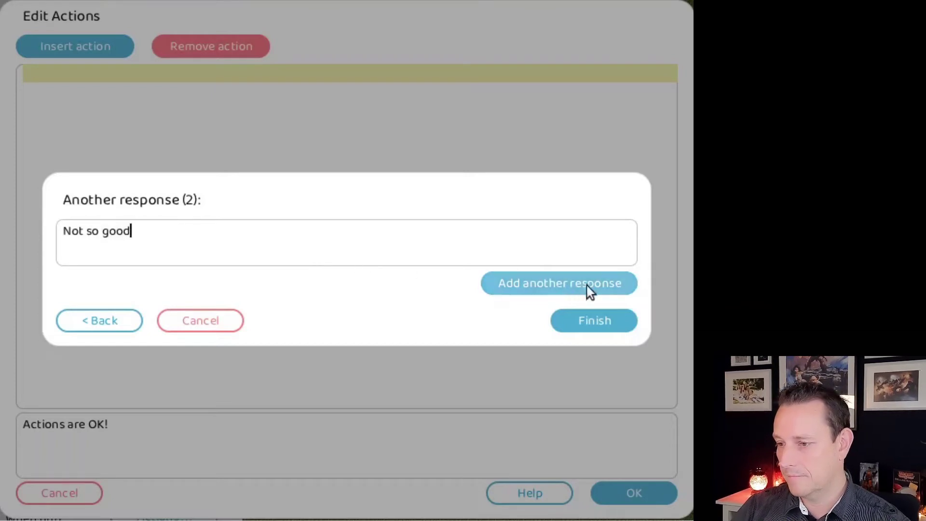
{"action": "left_click", "coordinate": [616, 322]}
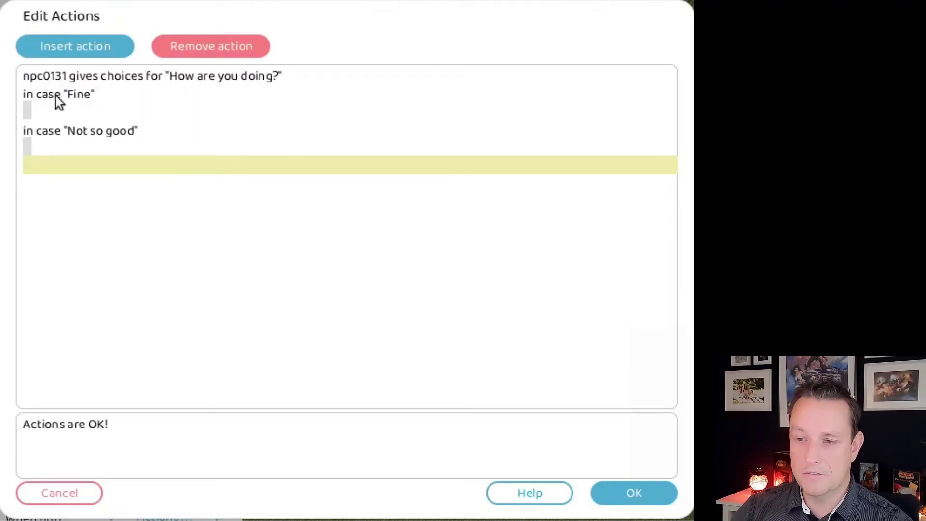
- Under the Fine answer, have npc0131 say "That's great to hear"
{"action": "left_click", "coordinate": [90, 110]}
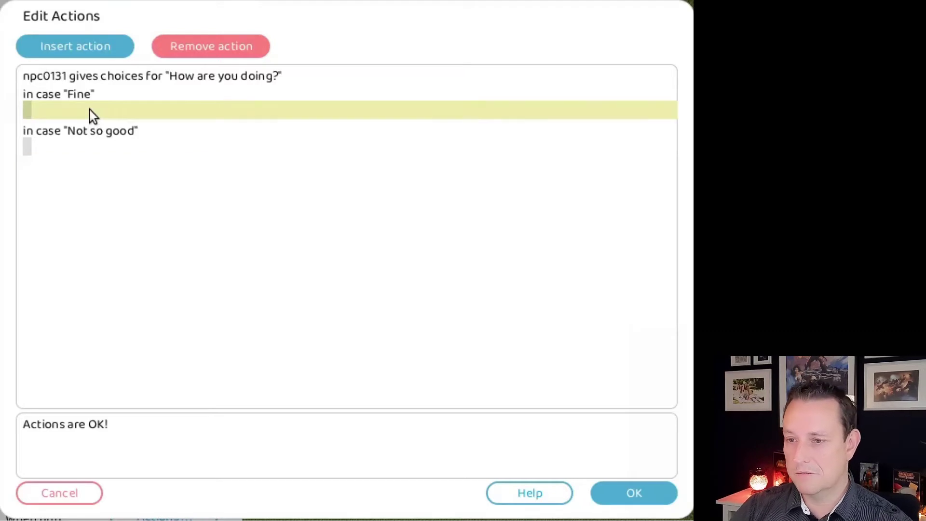
{"action": "left_click", "coordinate": [92, 44]}
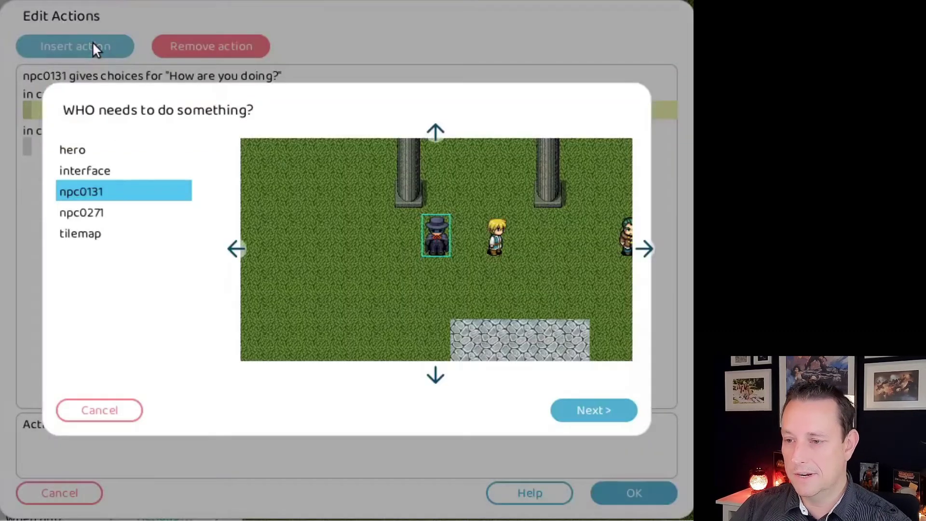
{"action": "double_click", "coordinate": [438, 245]}
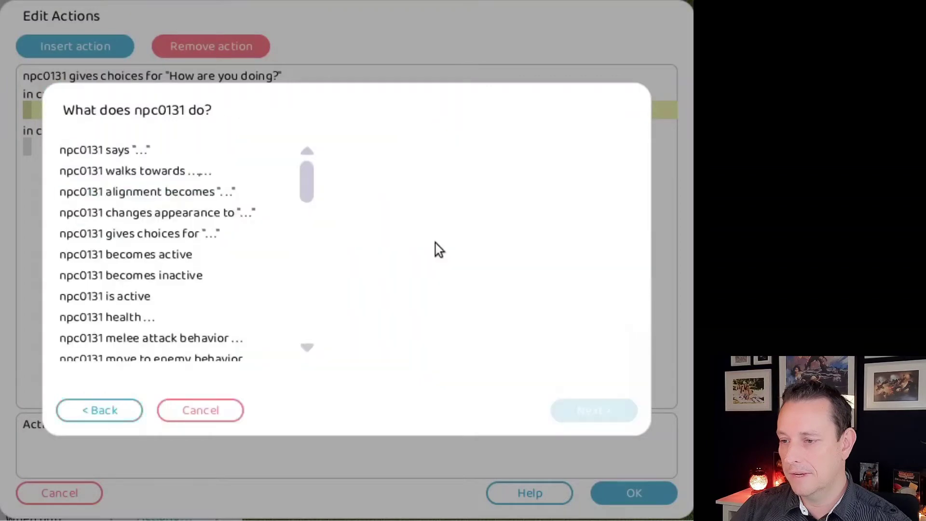
{"action": "double_click", "coordinate": [188, 151]}
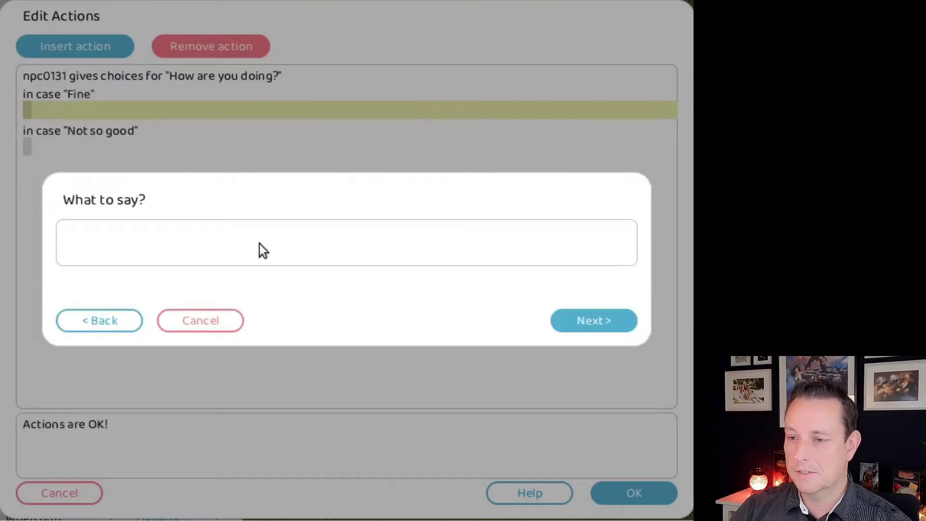
{"action": "type", "text": "That's great to hear"}
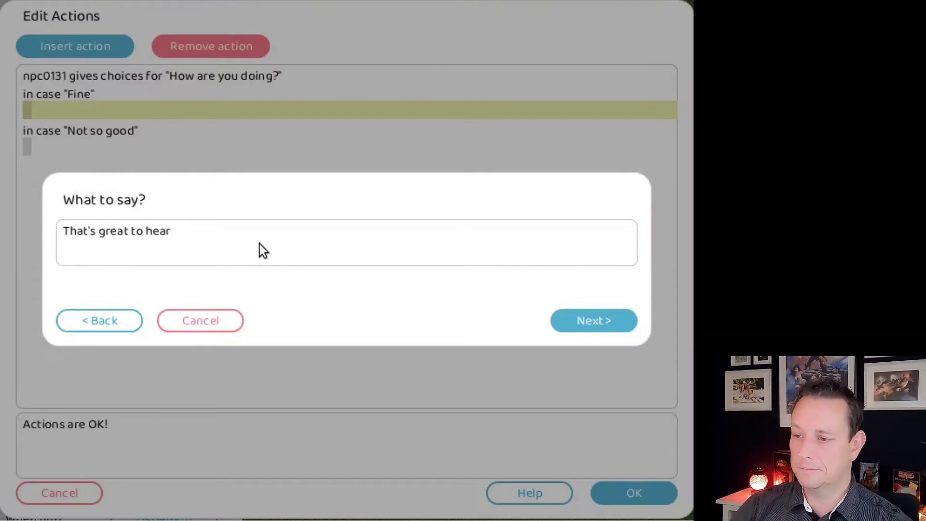
{"action": "left_click", "coordinate": [606, 331]}
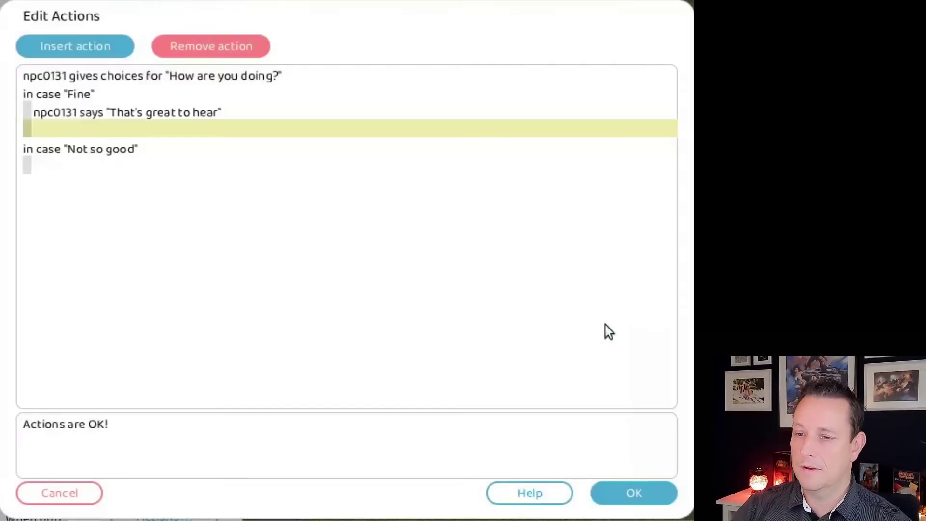
- Under the Not so good answer, have npc0131 say "What happened?"
{"action": "left_click", "coordinate": [88, 165]}
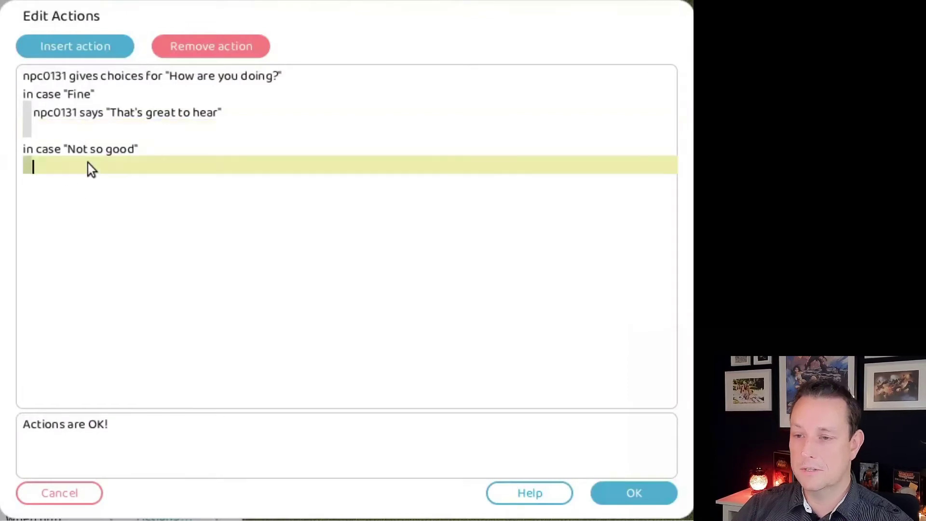
{"action": "left_click", "coordinate": [98, 48]}
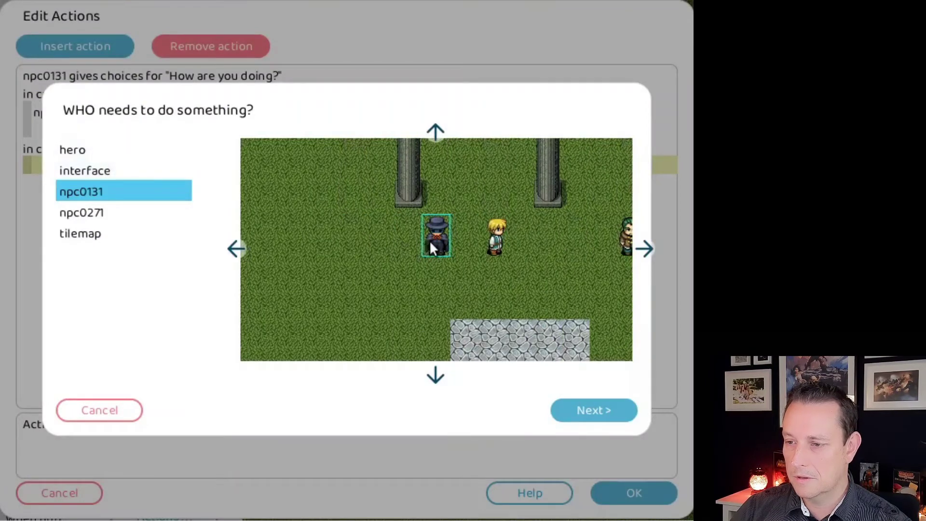
{"action": "double_click", "coordinate": [429, 240]}
{"action": "double_click", "coordinate": [120, 150]}
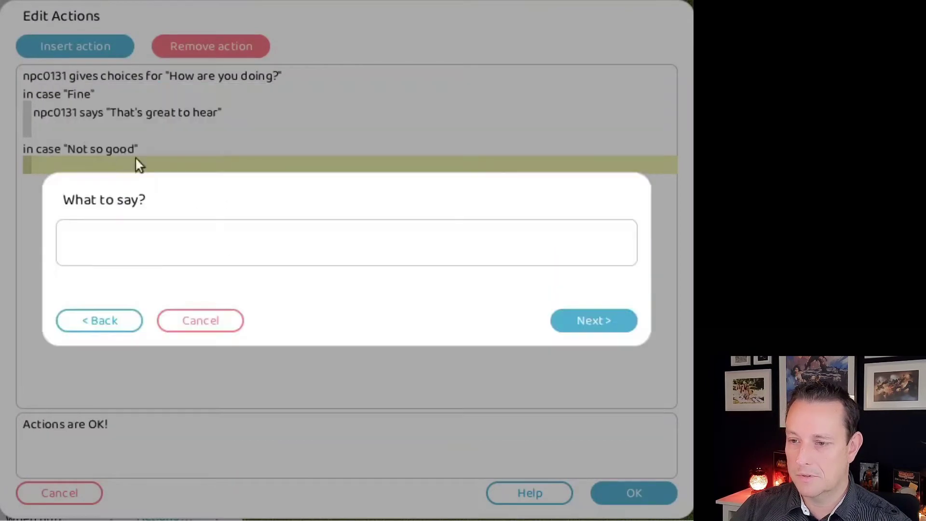
{"action": "type", "text": "What ha"}
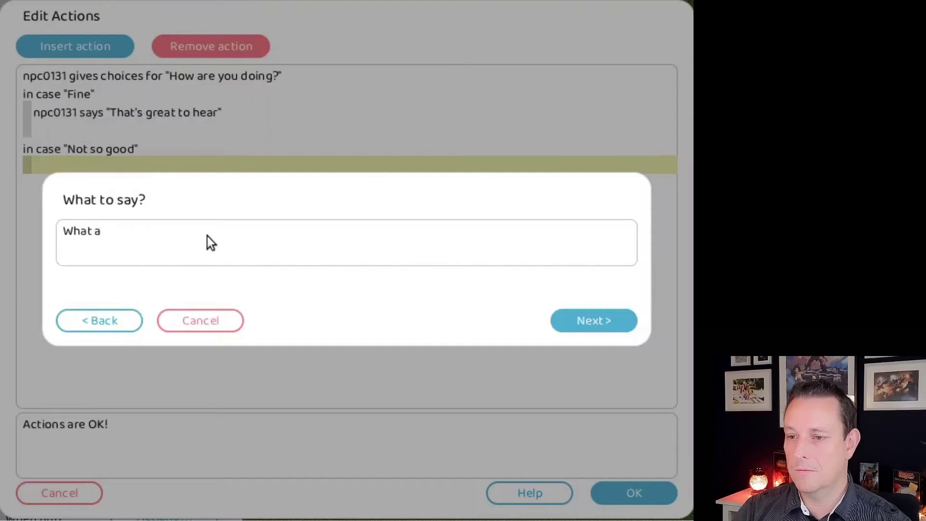
{"action": "type", "text": "ppened?"}
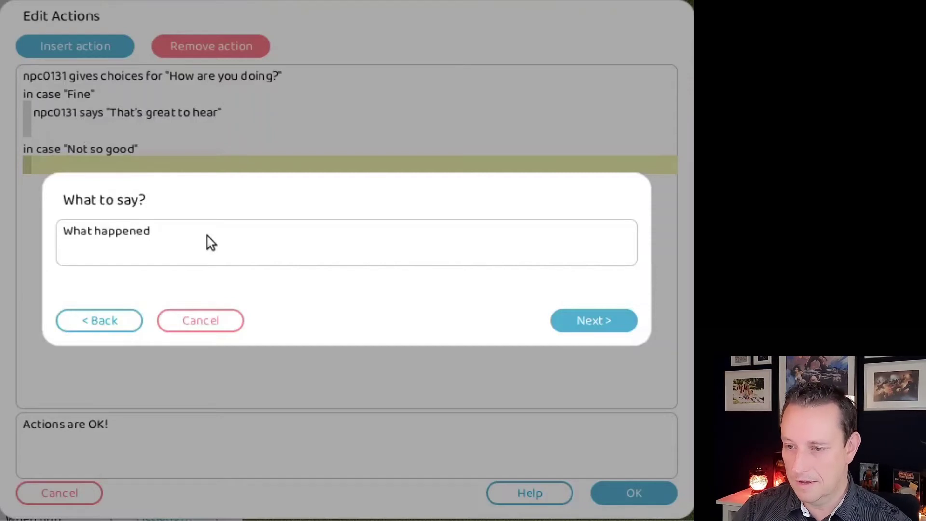
{"action": "left_click", "coordinate": [611, 321]}
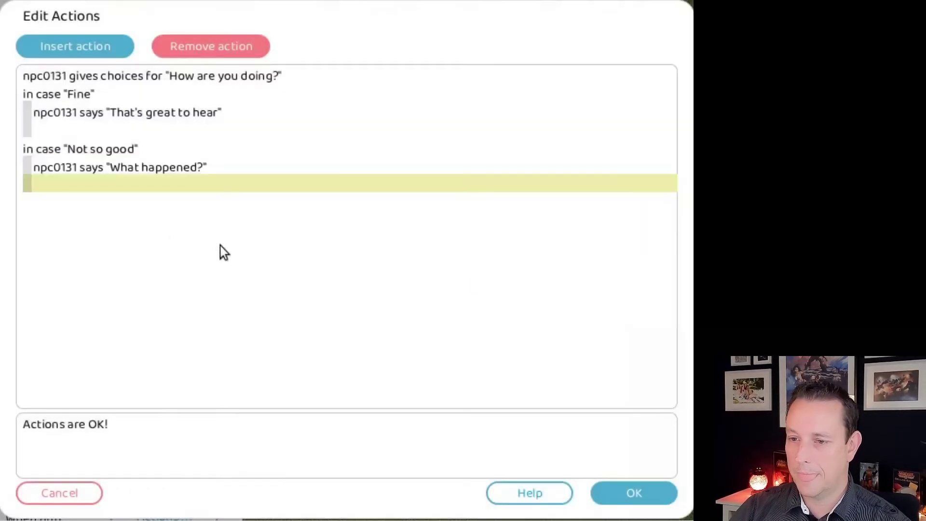
- Add the hero's line "I don't want to talk about it" under Not so good, then save and close the editor
{"action": "left_click", "coordinate": [495, 239]}
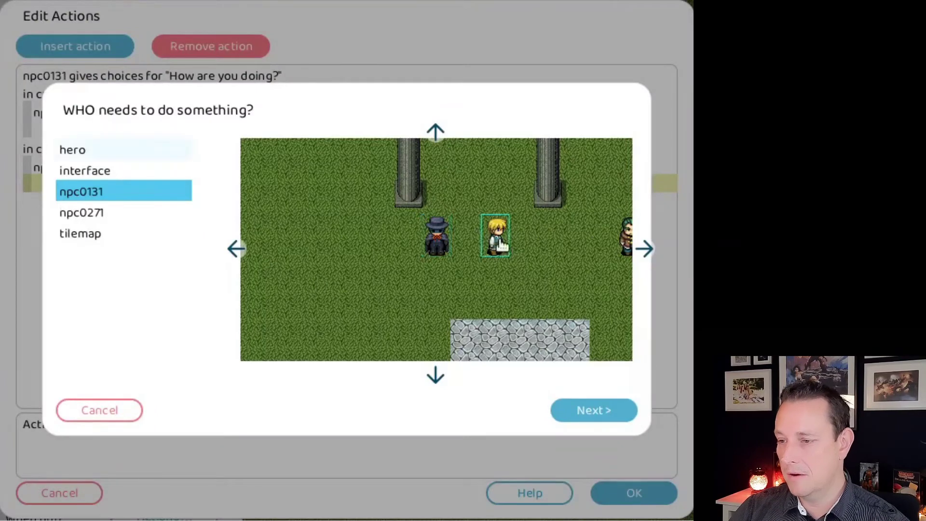
{"action": "double_click", "coordinate": [496, 242]}
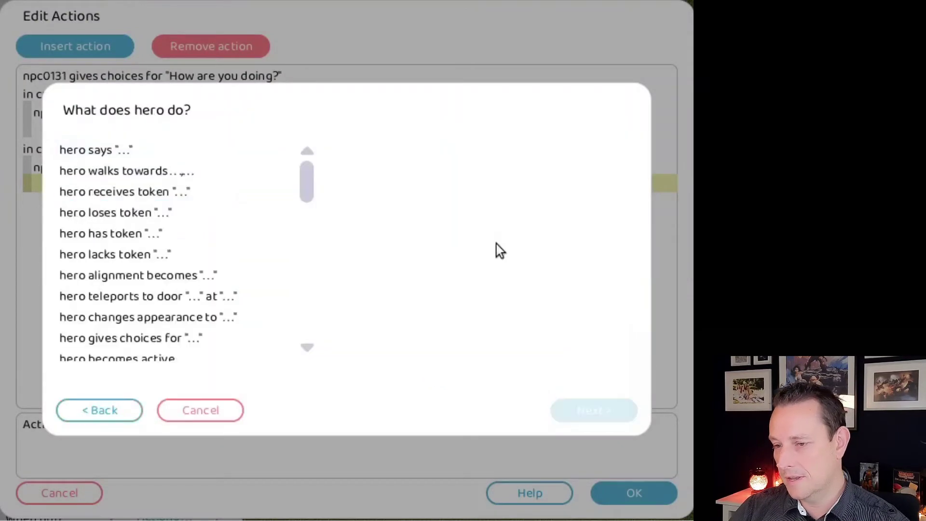
{"action": "double_click", "coordinate": [121, 152]}
{"action": "type", "text": "I'd"}
{"action": "key", "text": "BackSpace"}
{"action": "key", "text": "BackSpace"}
{"action": "type", "text": "don't wa"}
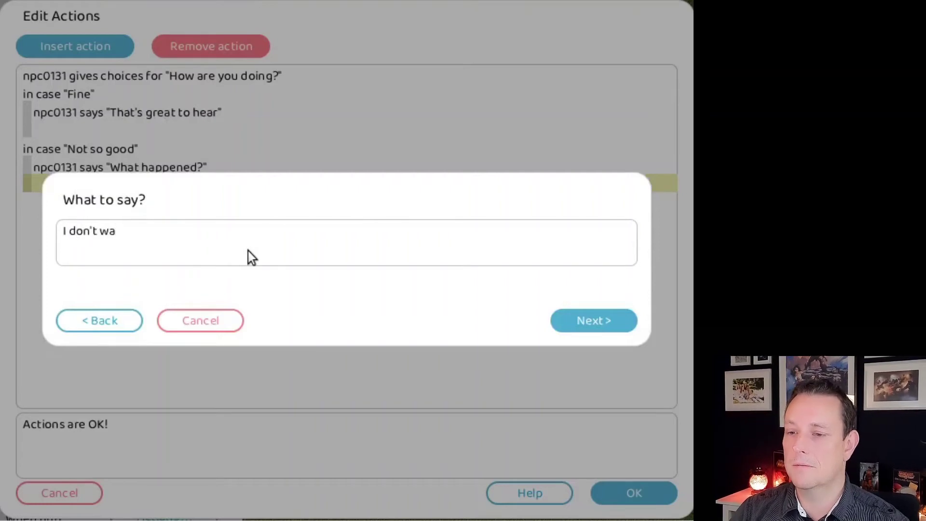
{"action": "type", "text": "nt to talk about it"}
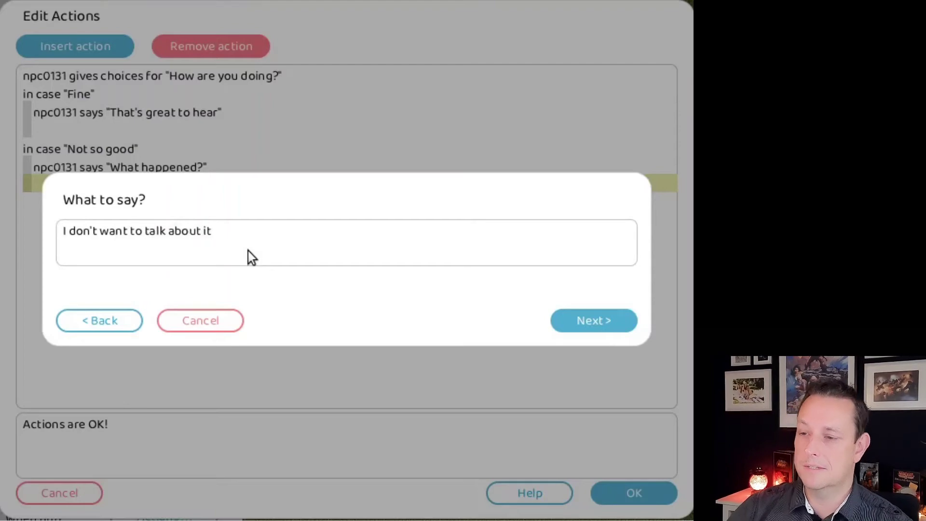
{"action": "left_click", "coordinate": [597, 330]}
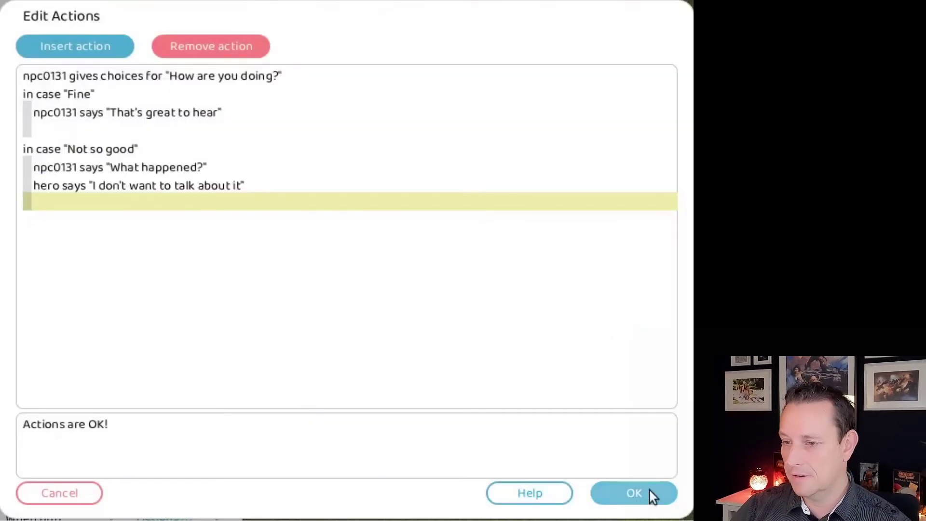
{"action": "left_click", "coordinate": [649, 489]}
{"action": "left_click", "coordinate": [226, 13]}
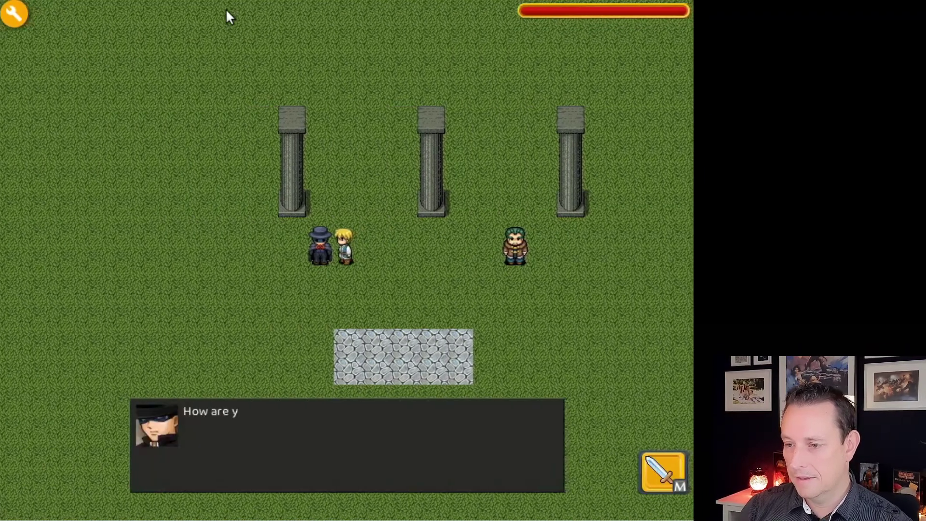
- Answer "Not so good" in the playtest, finish the dialogue, then walk the hero right and down
{"action": "key", "text": "Down"}
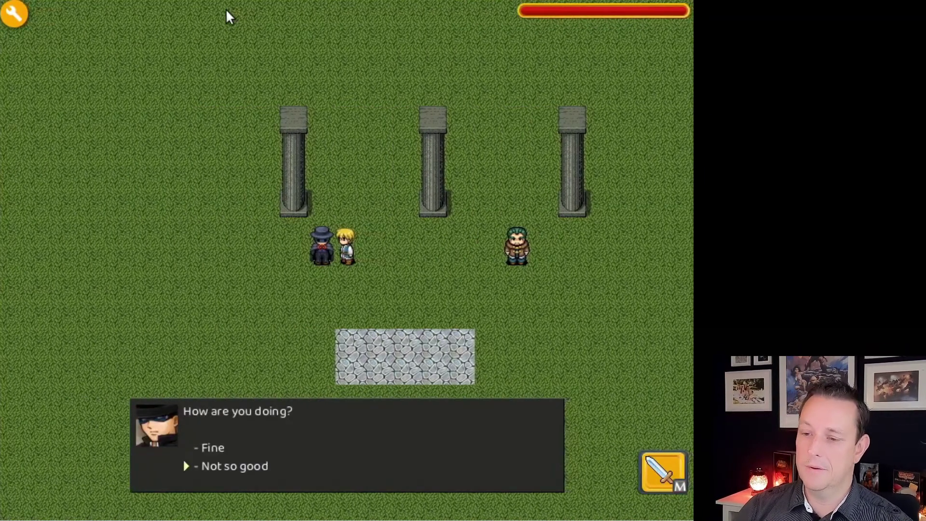
{"action": "key", "text": "Up"}
{"action": "key", "text": "Down"}
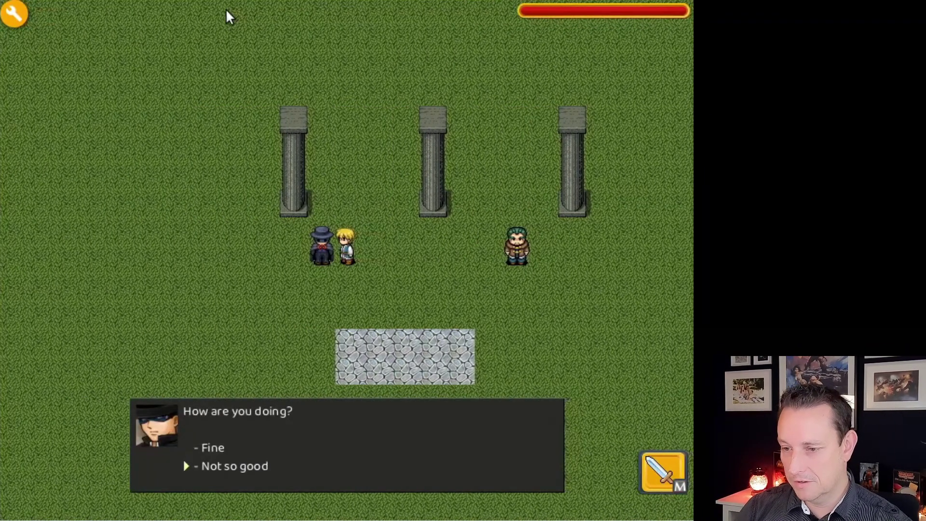
{"action": "key", "text": "Return"}
{"action": "key", "text": "Return"}
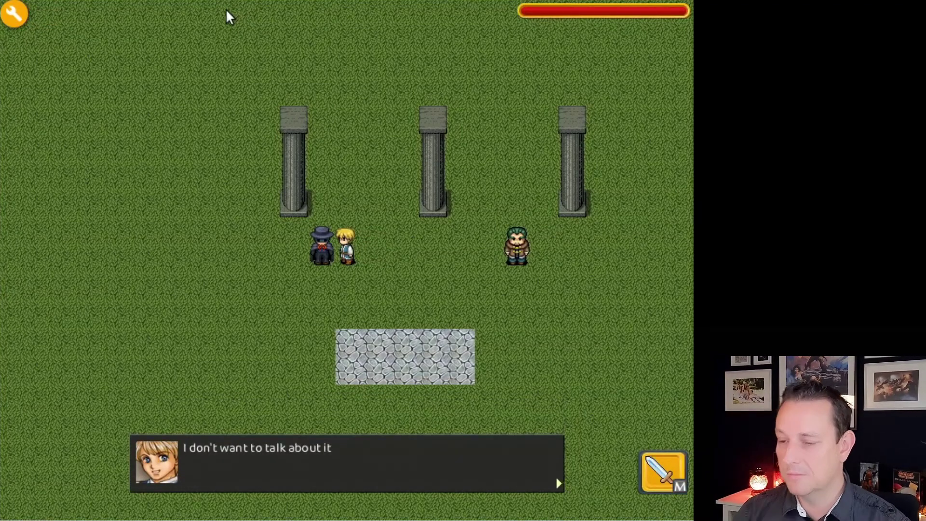
{"action": "key", "text": "Return"}
{"action": "key", "text": "Right"}
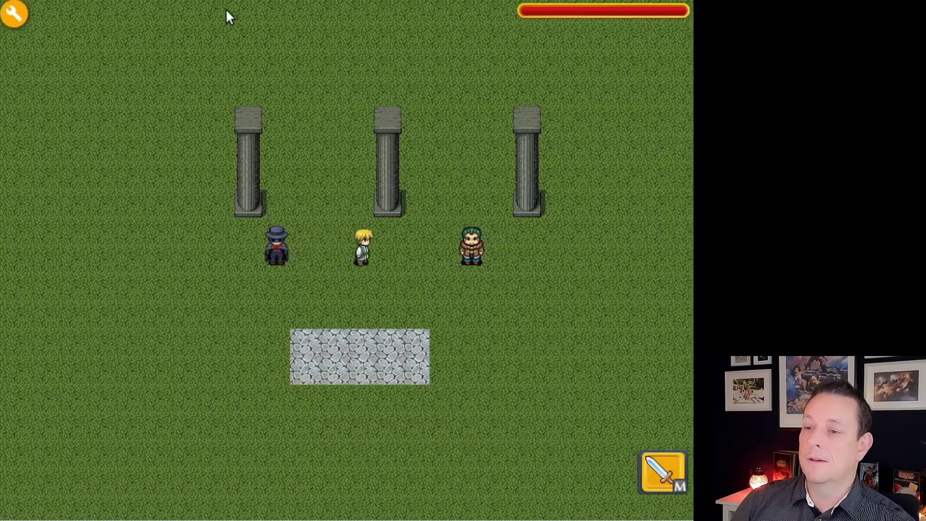
{"action": "key", "text": "Down"}
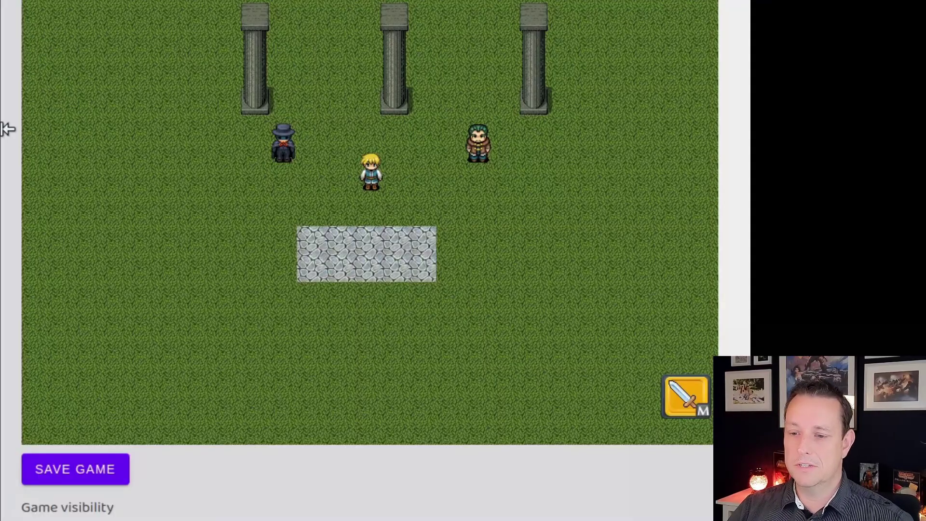
- Scroll below the map to reveal the SAVE GAME button and the Publish/Private options
{"action": "scroll", "coordinate": [457, 466], "scroll_direction": "down", "scroll_amount": 1}
{"action": "scroll", "coordinate": [458, 467], "scroll_direction": "down", "scroll_amount": 2}
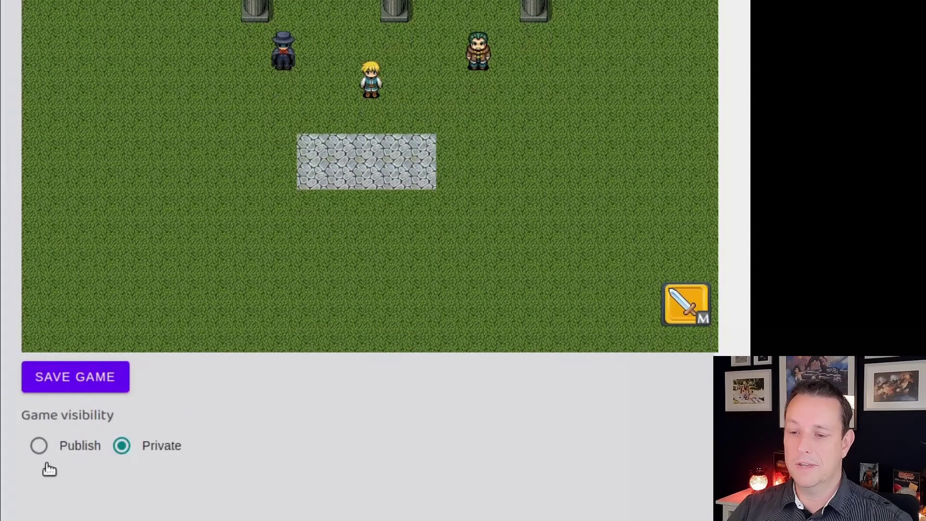